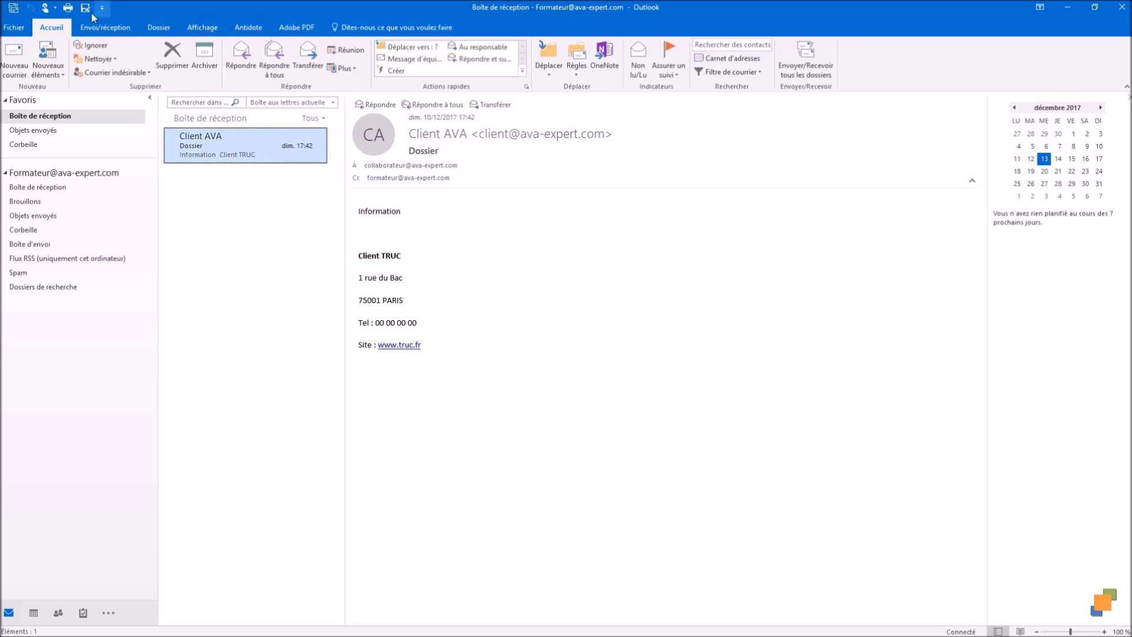
# - Create a new email message and start handwritten ink input in its empty body
pyautogui.click(15, 59)
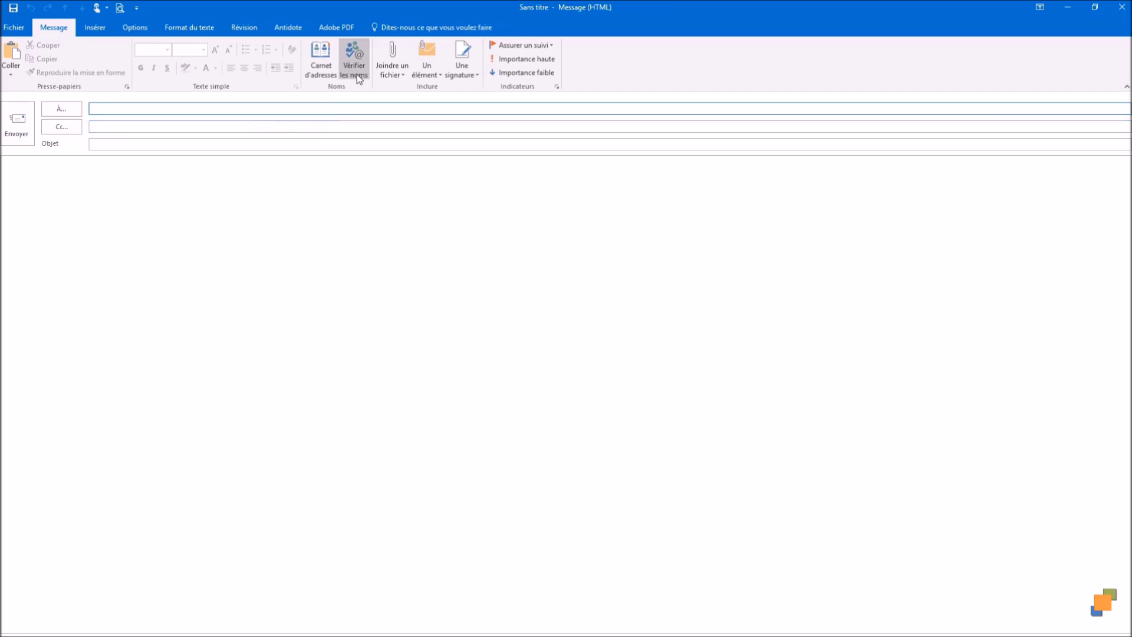
pyautogui.click(263, 30)
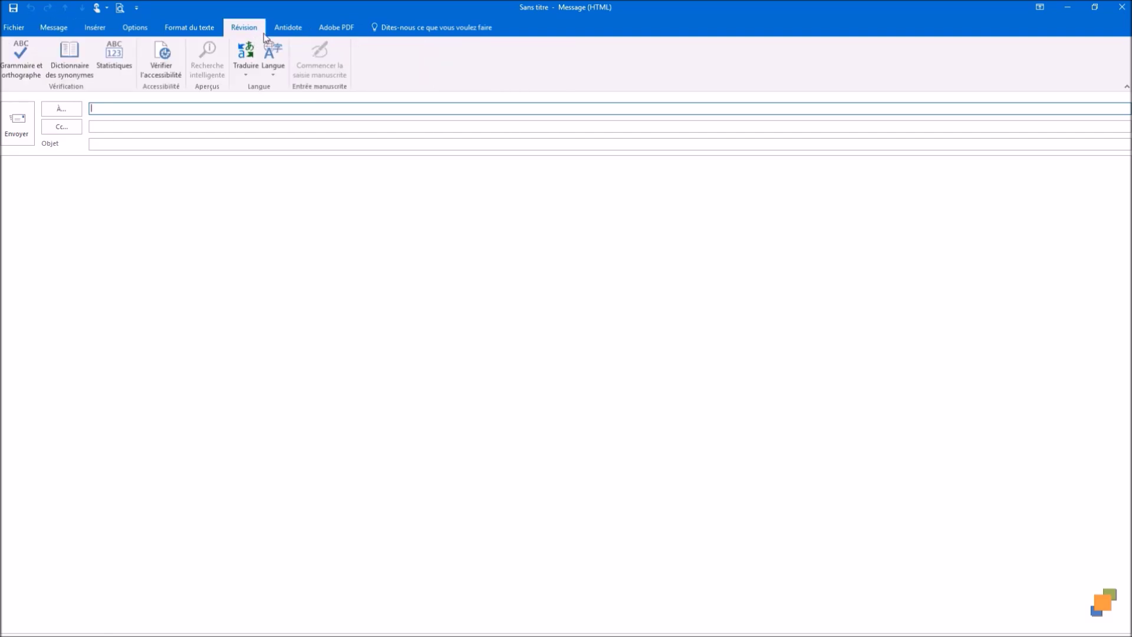
pyautogui.press('Tab')
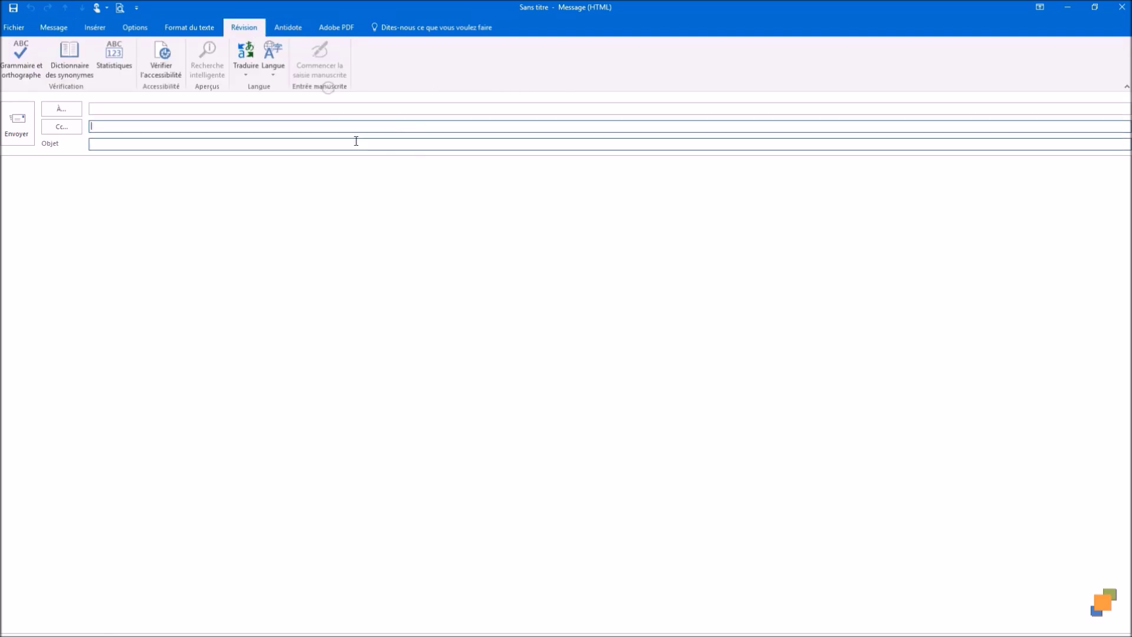
pyautogui.click(59, 179)
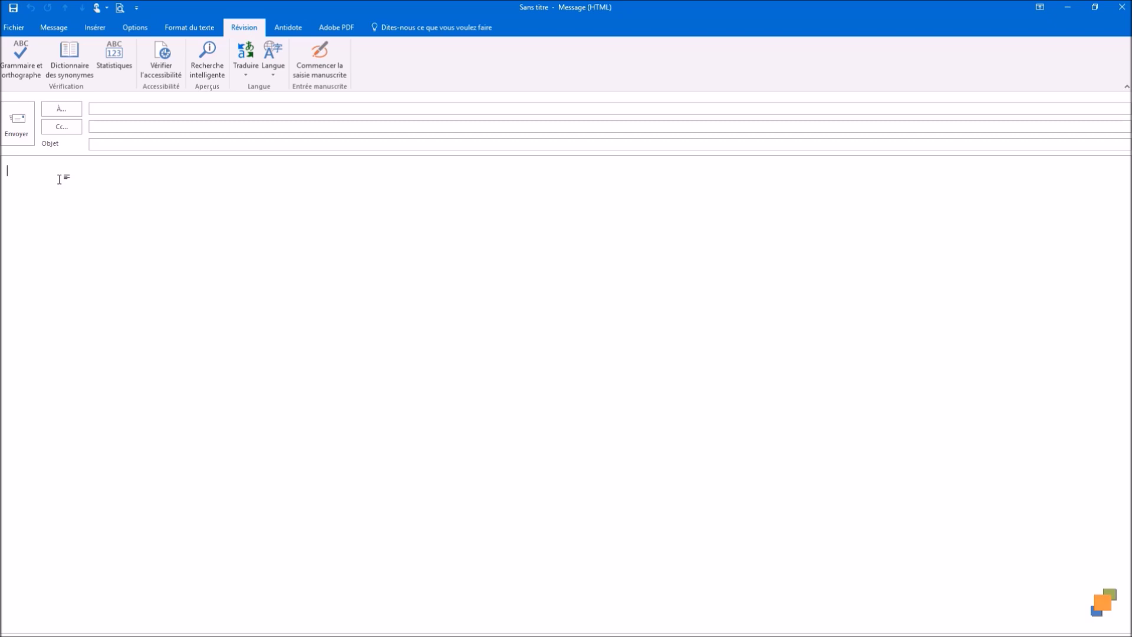
pyautogui.click(343, 73)
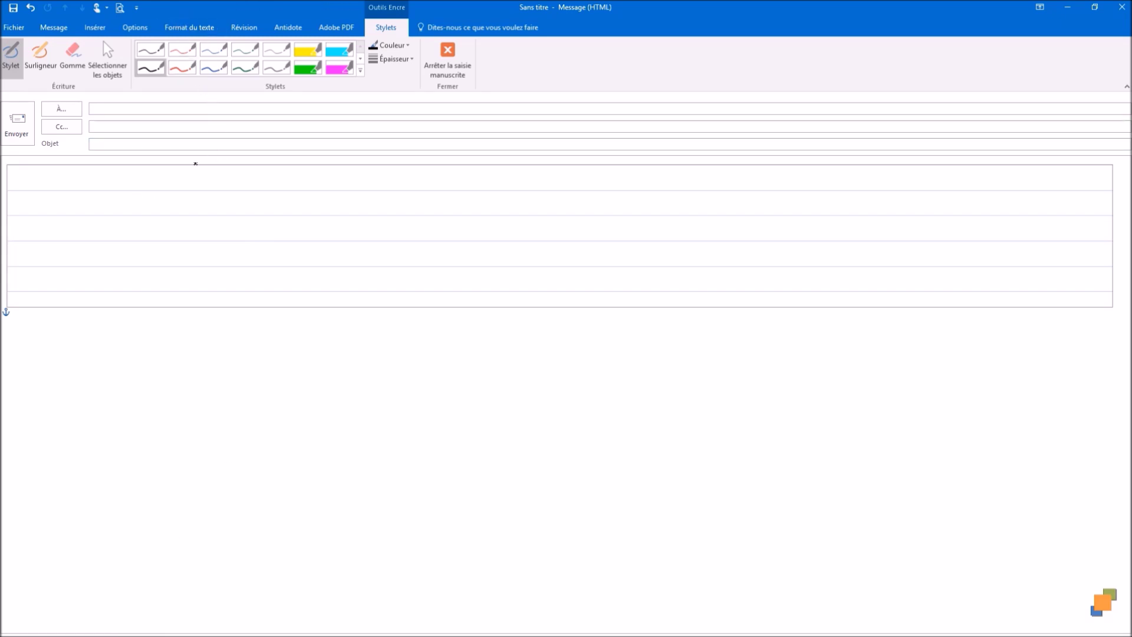
# - Draw a vertical axis labelled "urgent" and a horizontal axis labelled "importance", with two crossing lines dividing the area into four quadrants
pyautogui.moveTo(219, 190); pyautogui.dragTo(228, 538)
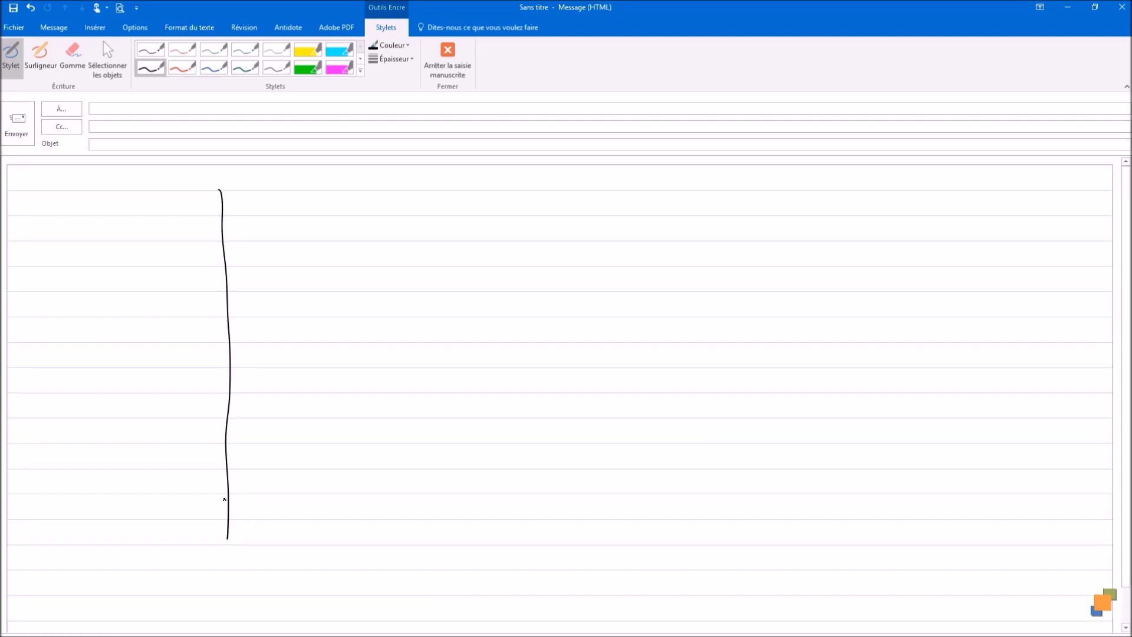
pyautogui.moveTo(172, 500); pyautogui.dragTo(620, 514)
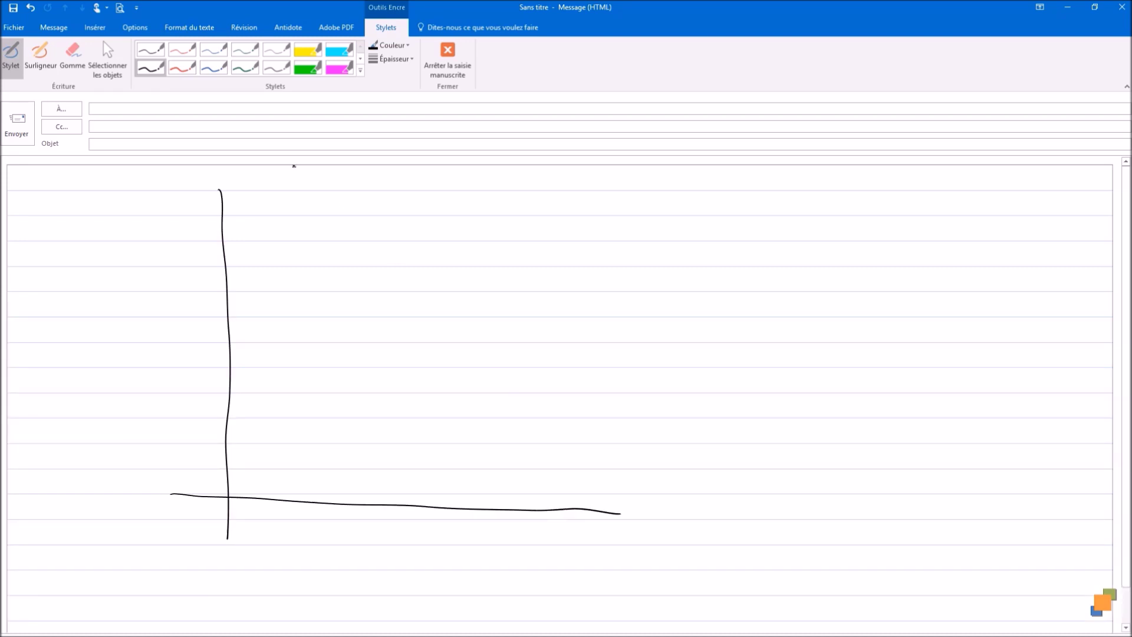
pyautogui.moveTo(110, 219)
pyautogui.mouseDown()
pyautogui.moveTo(200, 189)
pyautogui.moveTo(144, 217)
pyautogui.mouseUp()
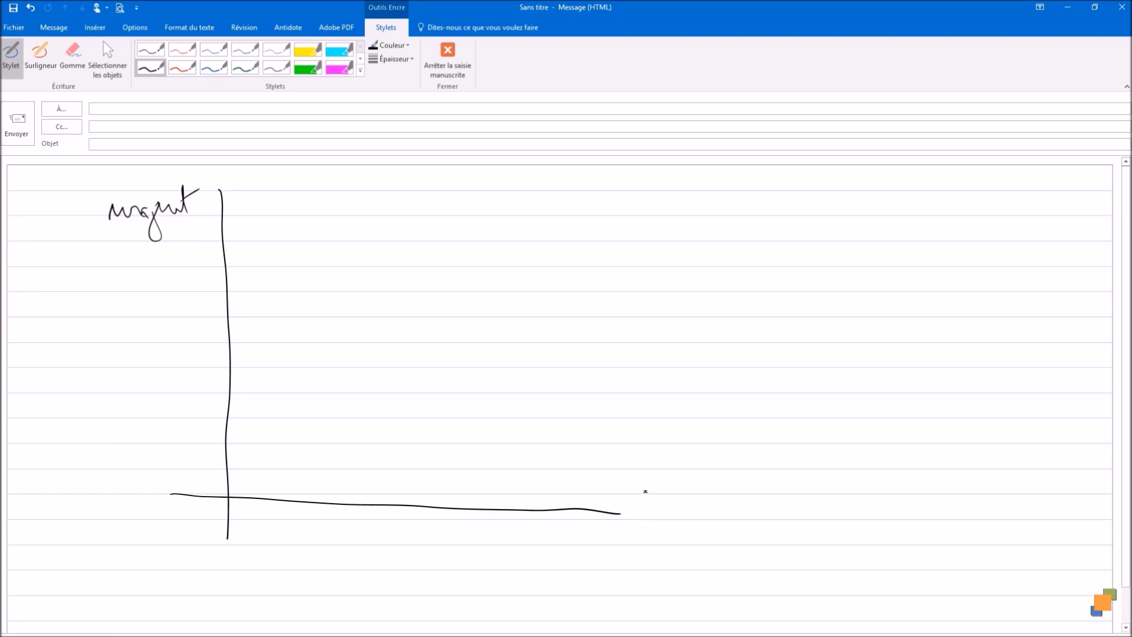
pyautogui.moveTo(631, 461)
pyautogui.mouseDown()
pyautogui.moveTo(630, 507)
pyautogui.moveTo(642, 500)
pyautogui.moveTo(660, 538)
pyautogui.moveTo(712, 482)
pyautogui.moveTo(720, 514)
pyautogui.moveTo(761, 513)
pyautogui.mouseUp()
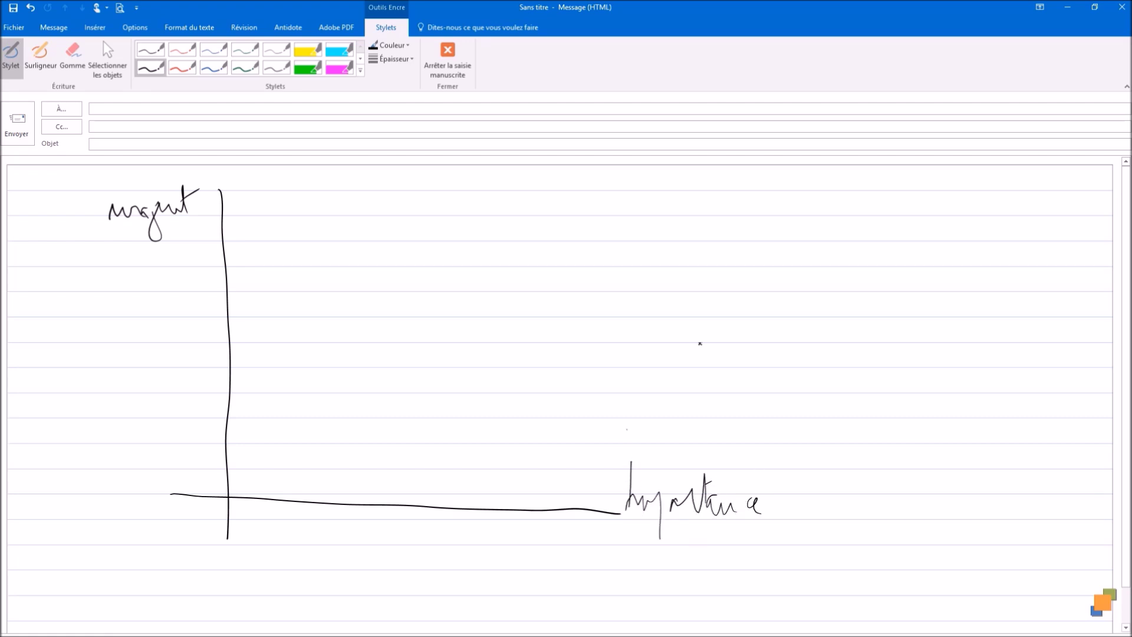
pyautogui.moveTo(287, 319); pyautogui.dragTo(612, 297)
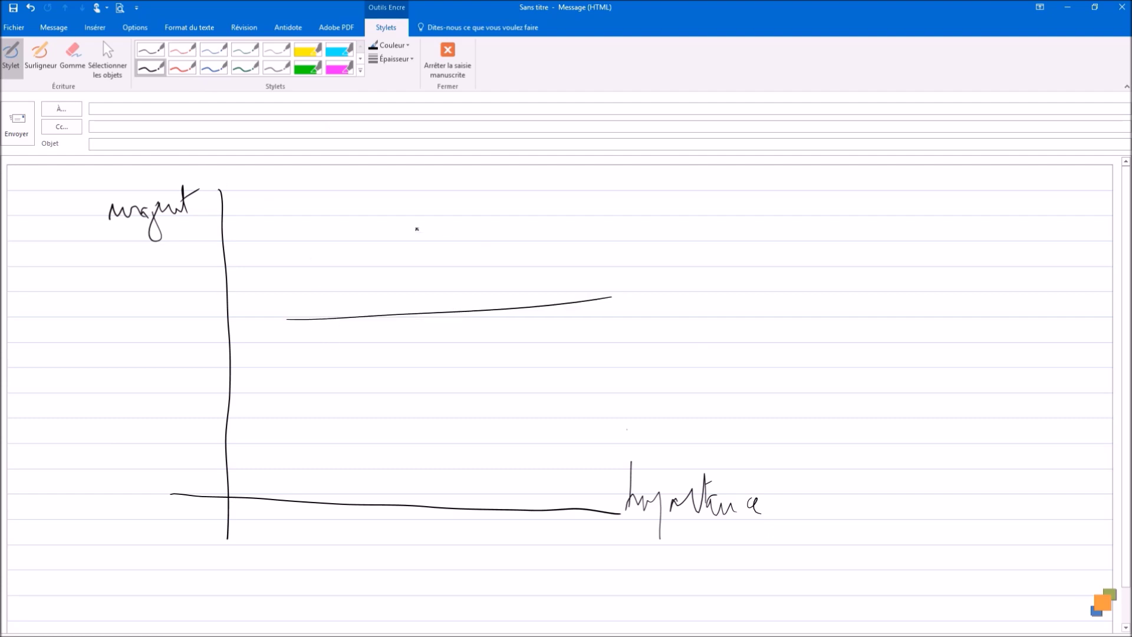
pyautogui.moveTo(424, 183); pyautogui.dragTo(390, 502)
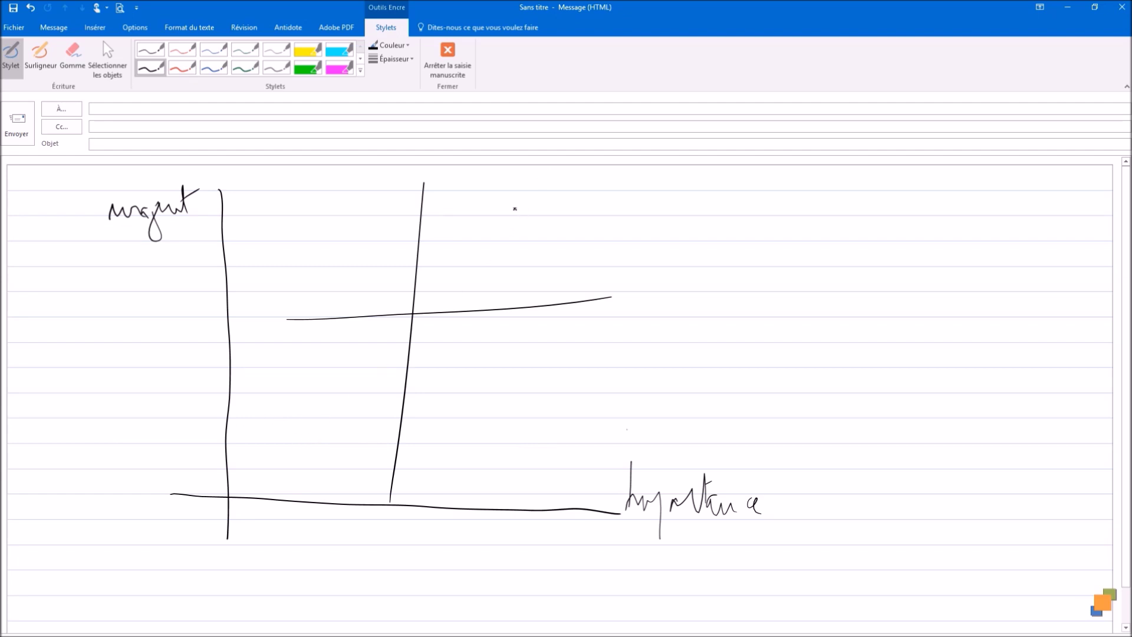
# - Handwrite "Do it" and "Delegate" in the upper quadrants and "Defer" and "Delete" in the lower ones, and stop ink input
pyautogui.moveTo(502, 189); pyautogui.dragTo(497, 238)
pyautogui.moveTo(467, 192)
pyautogui.mouseDown()
pyautogui.moveTo(491, 252)
pyautogui.moveTo(524, 233)
pyautogui.moveTo(567, 239)
pyautogui.moveTo(583, 207)
pyautogui.mouseUp()
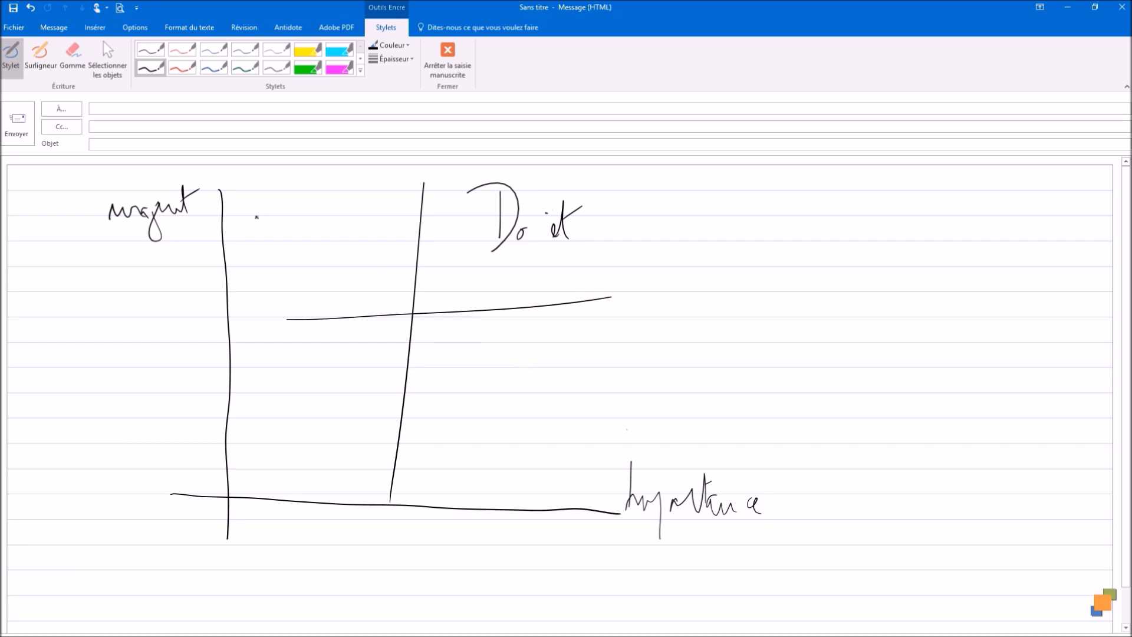
pyautogui.moveTo(252, 202); pyautogui.dragTo(254, 239)
pyautogui.moveTo(234, 199)
pyautogui.mouseDown()
pyautogui.moveTo(260, 250)
pyautogui.moveTo(283, 238)
pyautogui.mouseUp()
pyautogui.moveTo(296, 196); pyautogui.dragTo(292, 236)
pyautogui.moveTo(302, 236); pyautogui.dragTo(321, 268)
pyautogui.moveTo(338, 227); pyautogui.dragTo(330, 239)
pyautogui.moveTo(339, 199); pyautogui.dragTo(335, 238)
pyautogui.moveTo(336, 221)
pyautogui.mouseDown()
pyautogui.moveTo(351, 214)
pyautogui.moveTo(352, 226)
pyautogui.mouseUp()
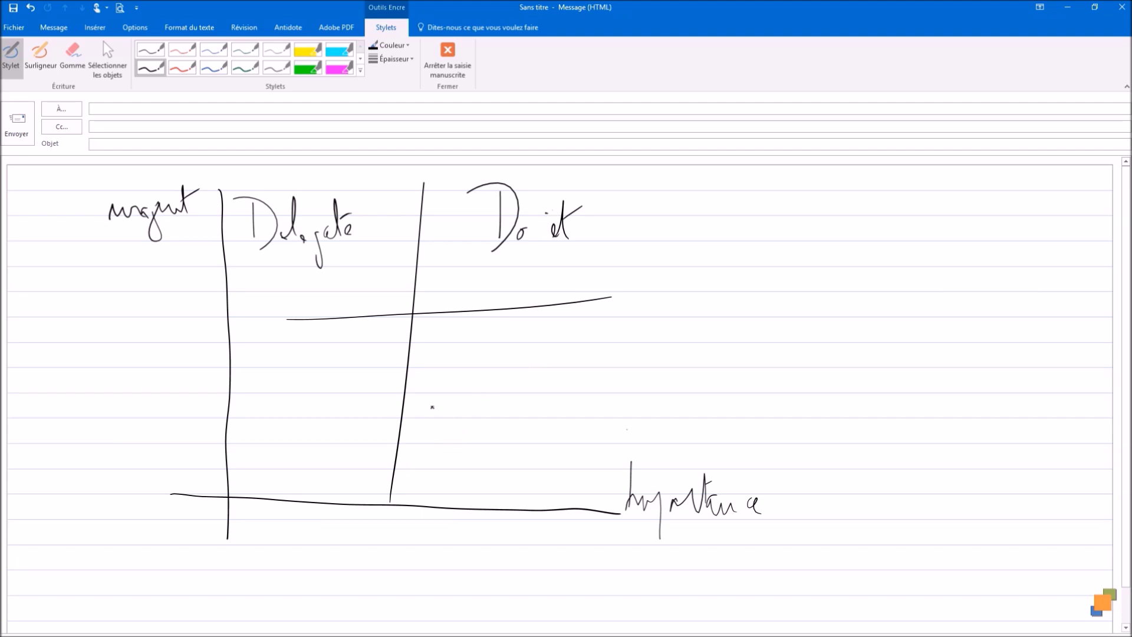
pyautogui.moveTo(459, 362)
pyautogui.mouseDown()
pyautogui.moveTo(475, 407)
pyautogui.moveTo(499, 413)
pyautogui.moveTo(531, 399)
pyautogui.mouseUp()
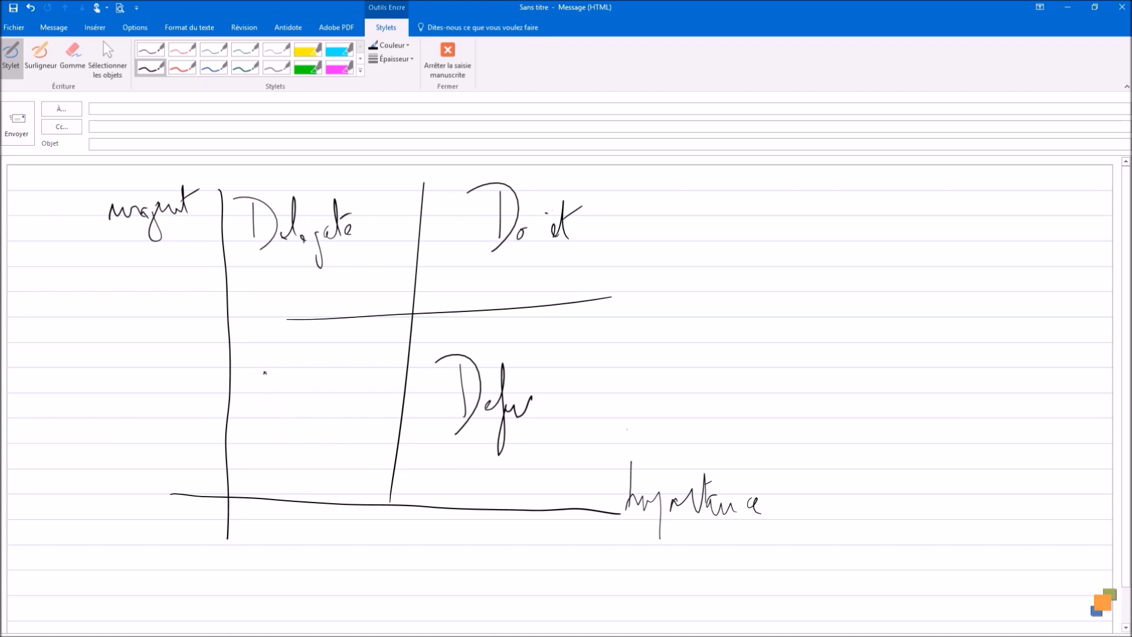
pyautogui.moveTo(260, 362)
pyautogui.mouseDown()
pyautogui.moveTo(271, 417)
pyautogui.moveTo(328, 390)
pyautogui.mouseUp()
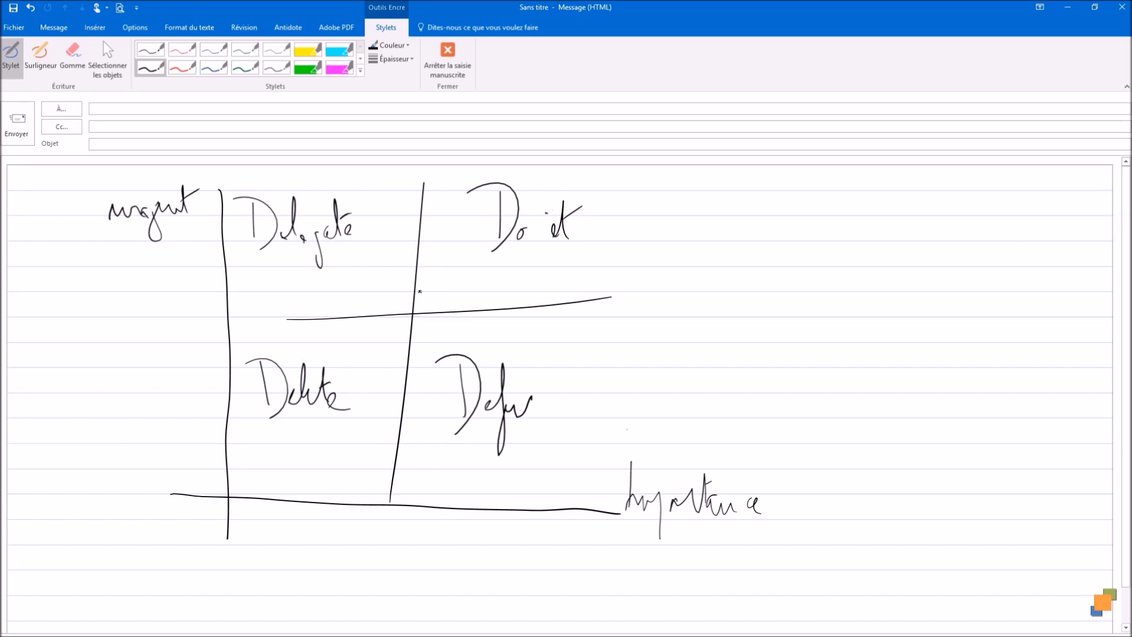
pyautogui.click(454, 65)
pyautogui.click(483, 113)
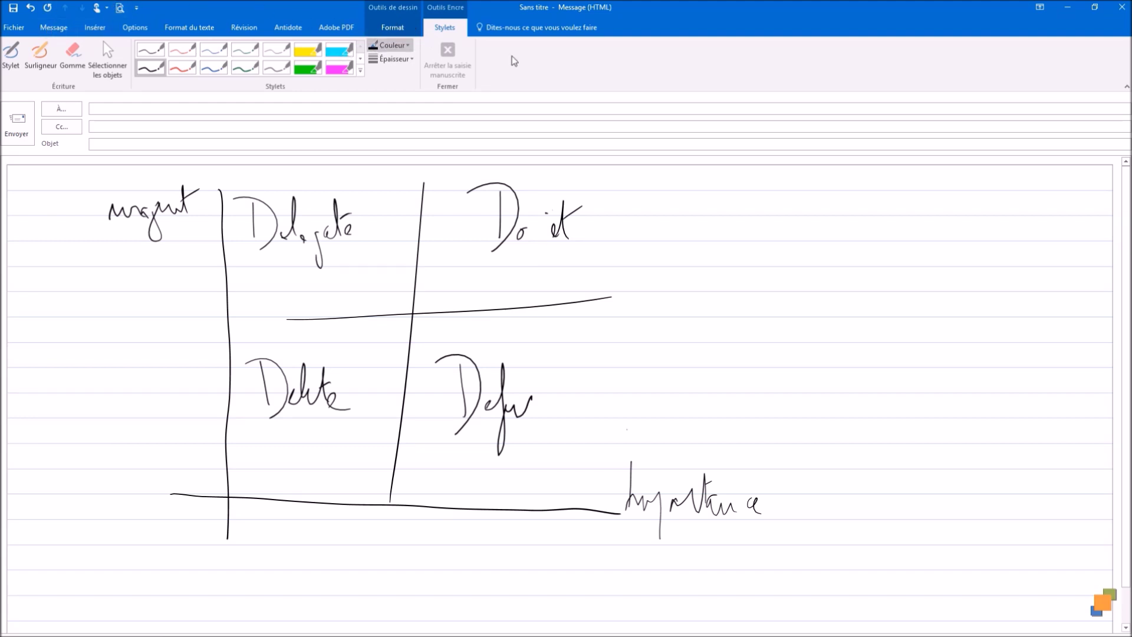
pyautogui.click(1121, 7)
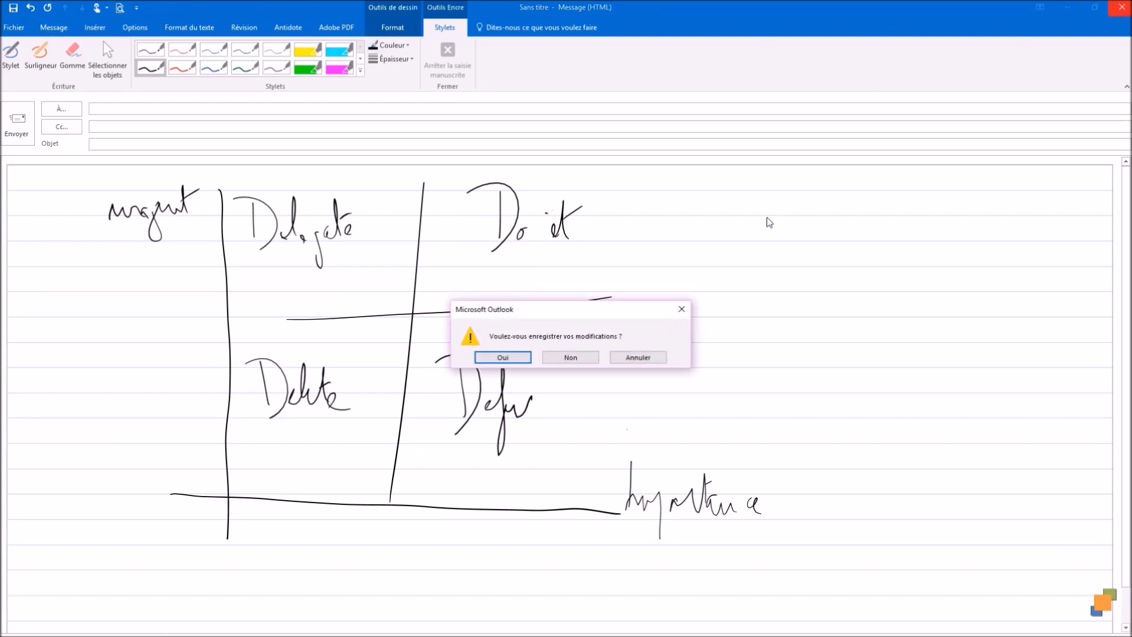
pyautogui.click(651, 358)
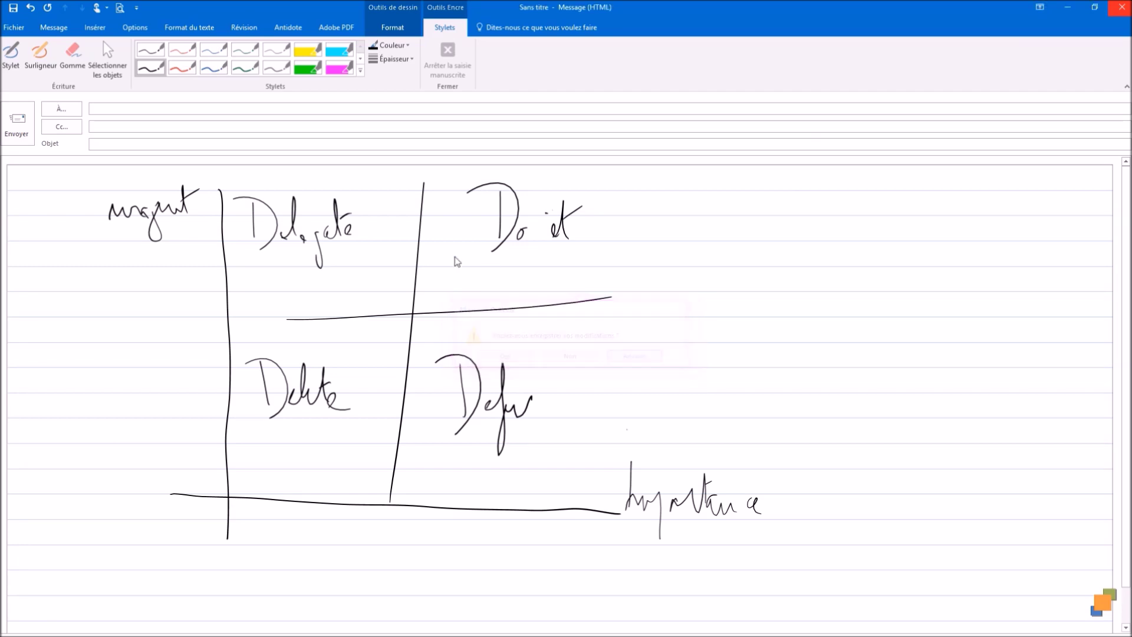
pyautogui.click(14, 28)
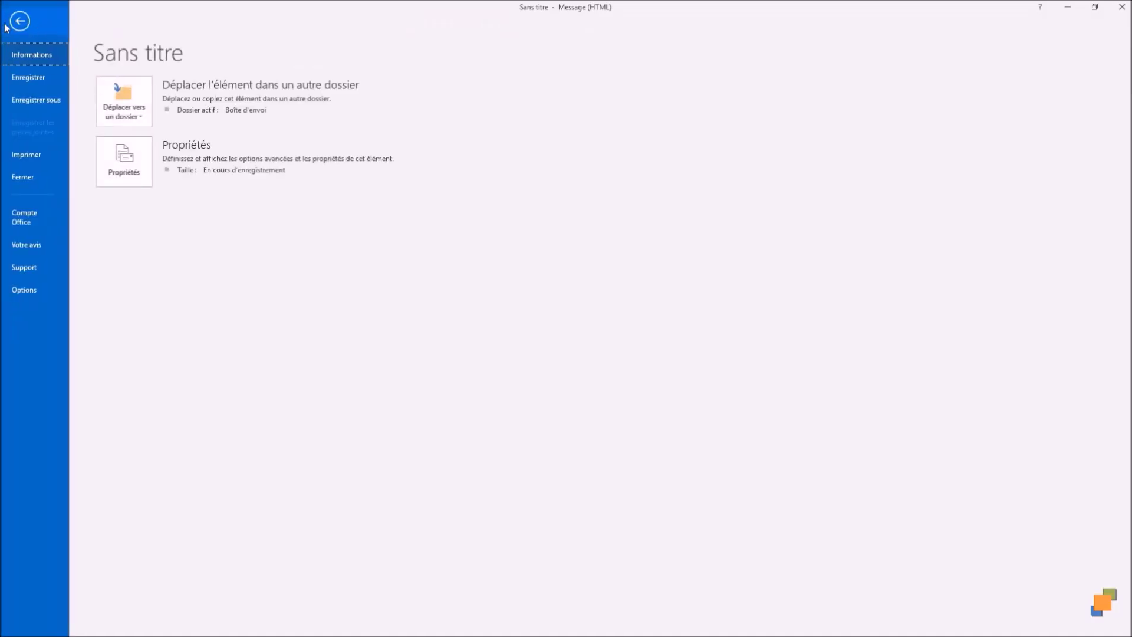
pyautogui.click(14, 24)
pyautogui.click(50, 28)
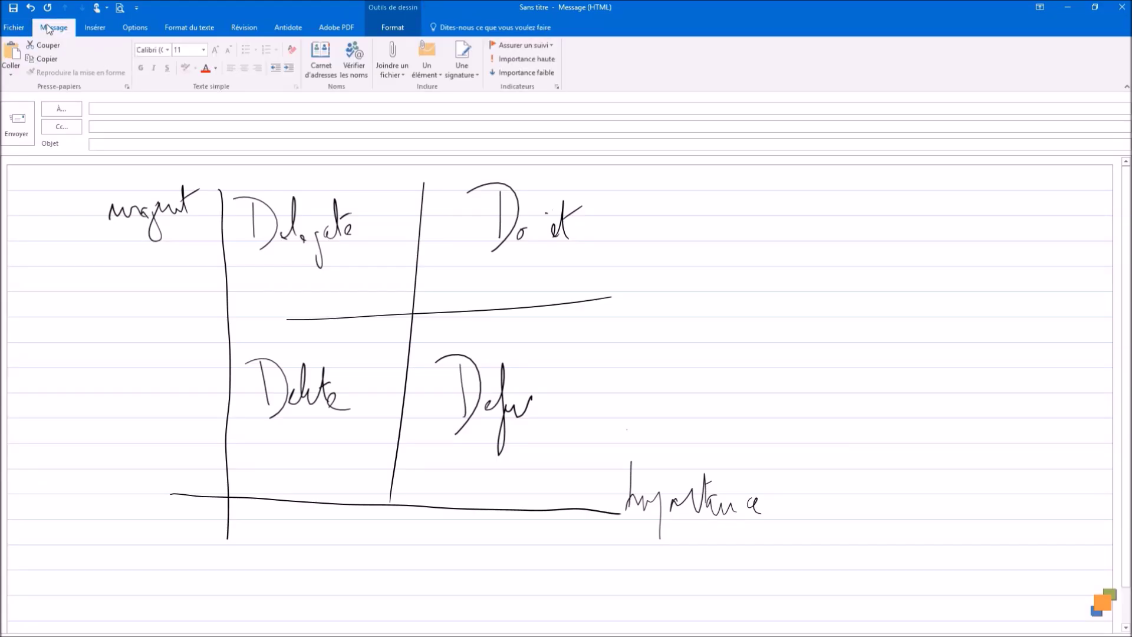
# - Close the message containing the drawing without saving it
pyautogui.click(1122, 7)
pyautogui.click(594, 363)
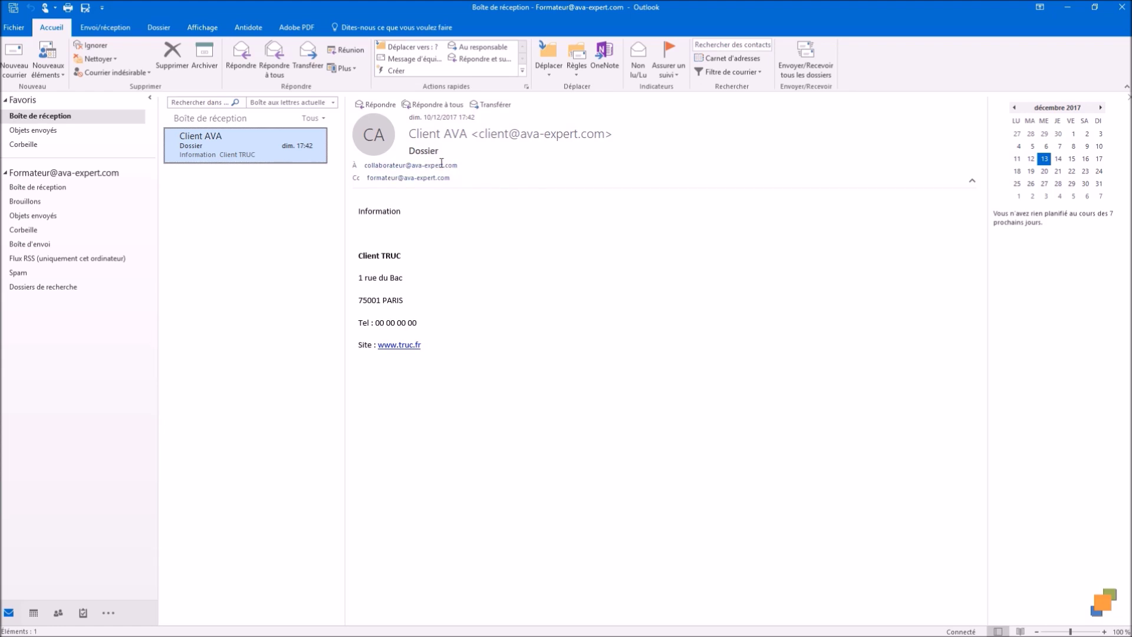
# - Send and receive all mail, and display the reply "Re: Dossier" from Collaborateur AVA after checking the Client AVA message
pyautogui.moveTo(410, 176)
pyautogui.click(14, 7)
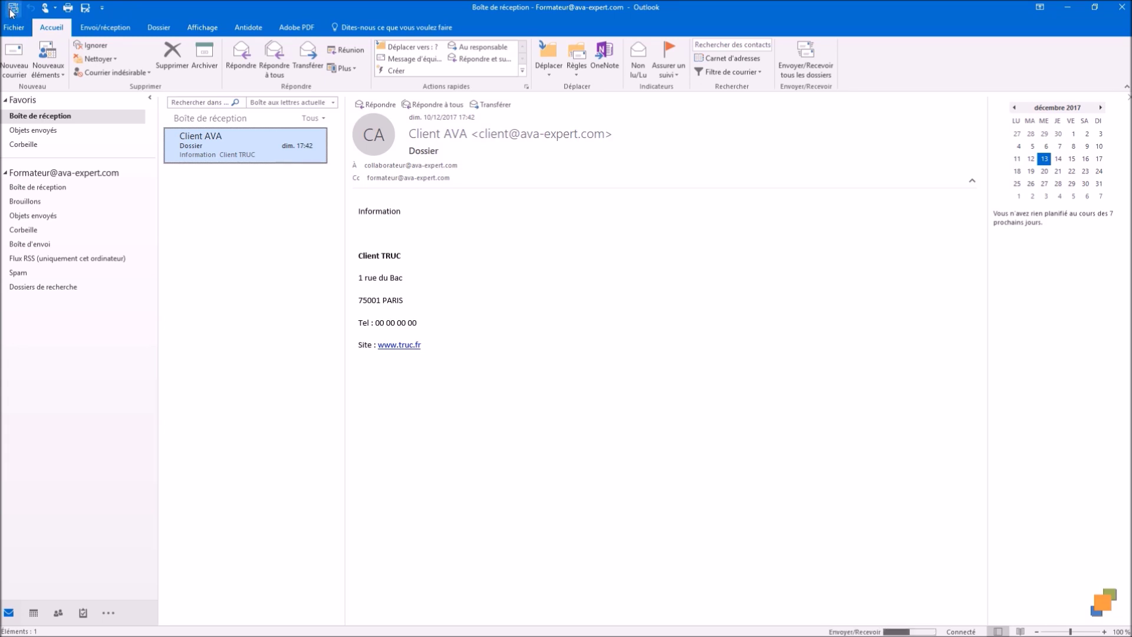
pyautogui.click(11, 12)
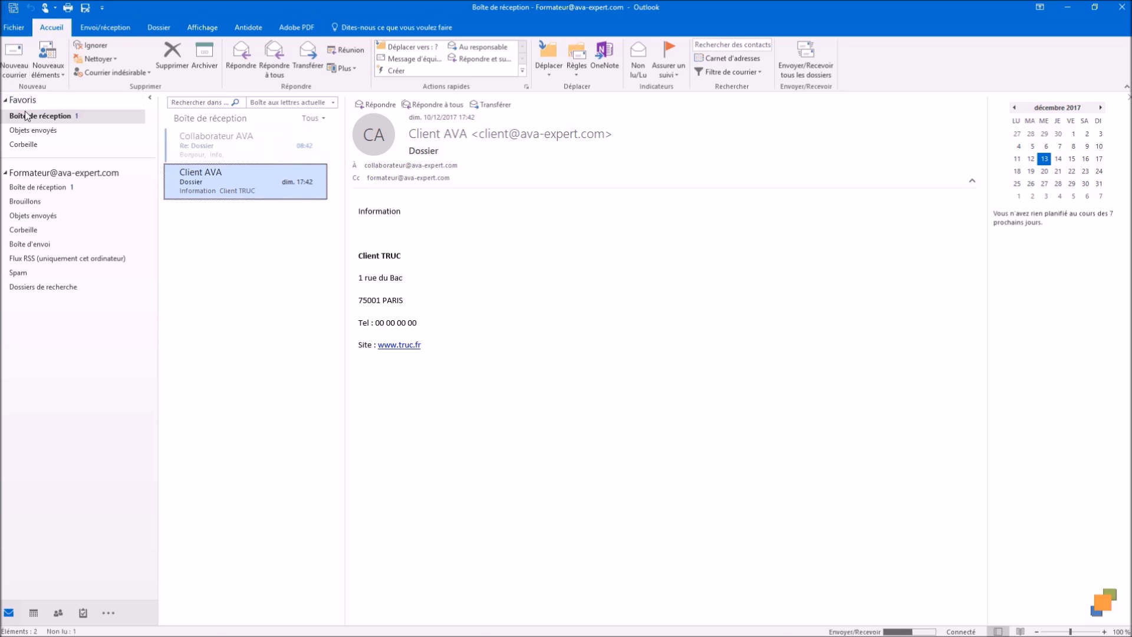
pyautogui.click(215, 154)
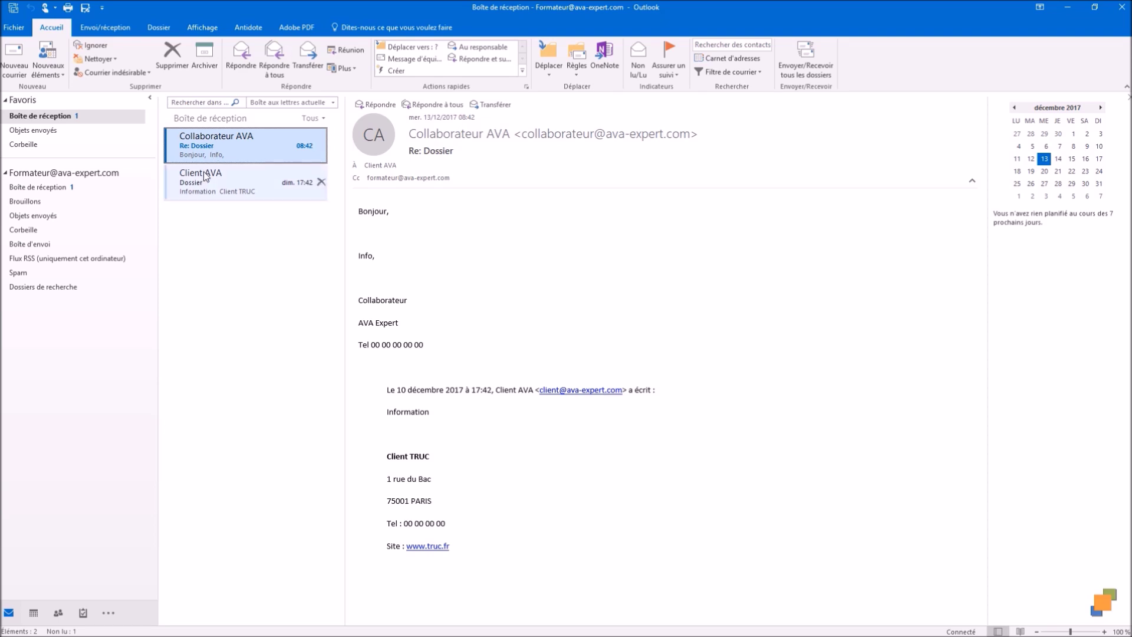
pyautogui.click(203, 173)
pyautogui.click(197, 142)
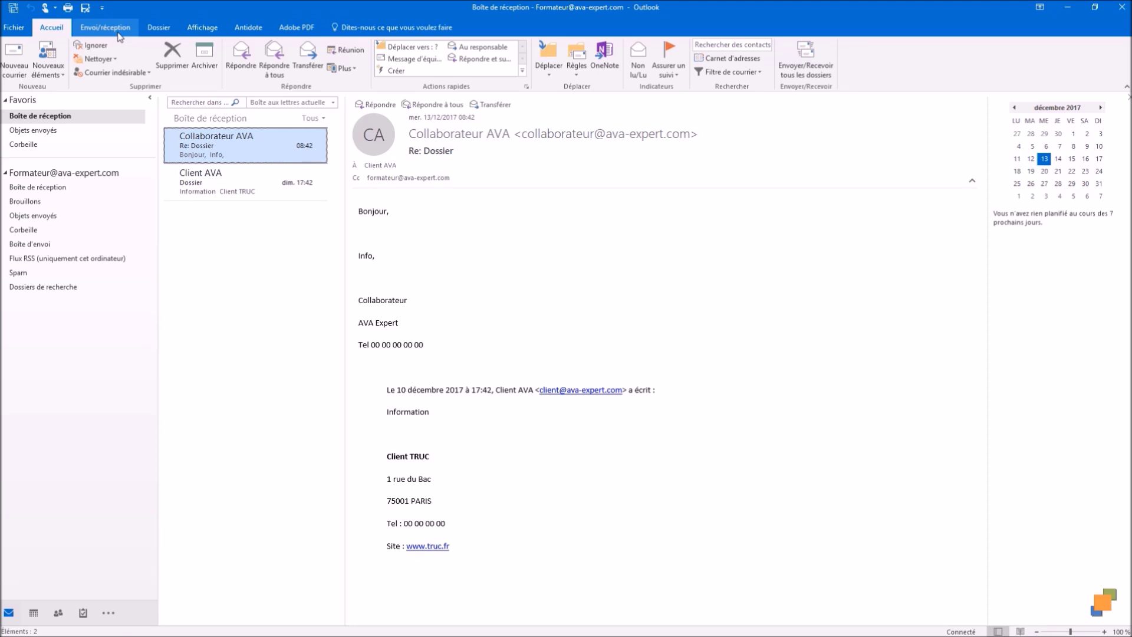
# - Group messages by conversation in this folder only, and expand the "Dossier" conversation
pyautogui.click(187, 31)
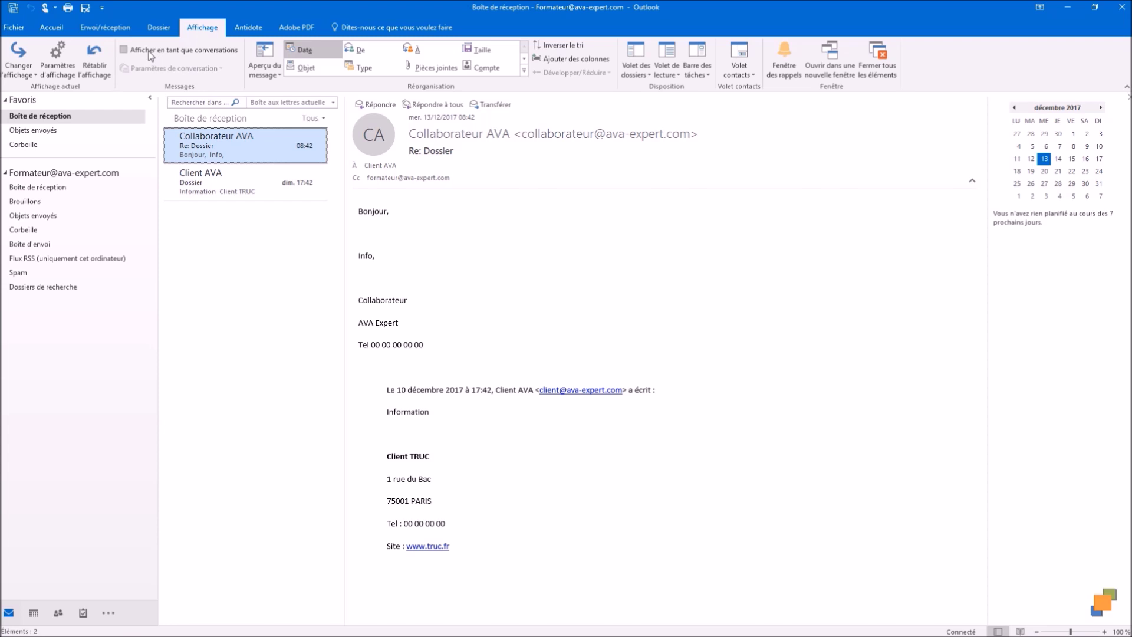
pyautogui.click(151, 56)
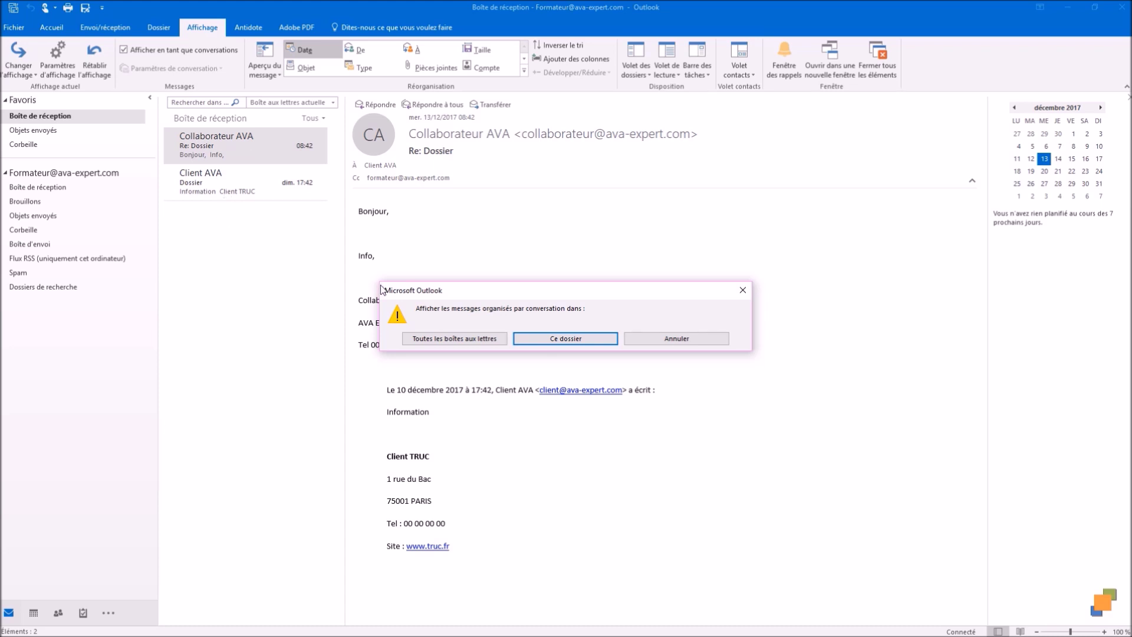
pyautogui.click(557, 339)
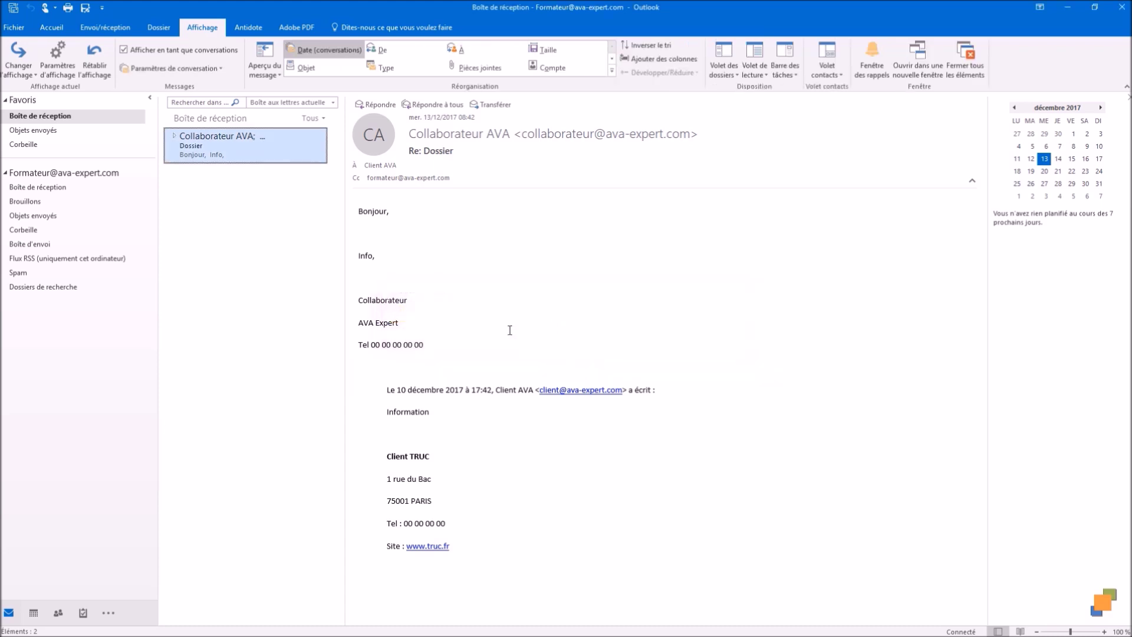
pyautogui.click(175, 136)
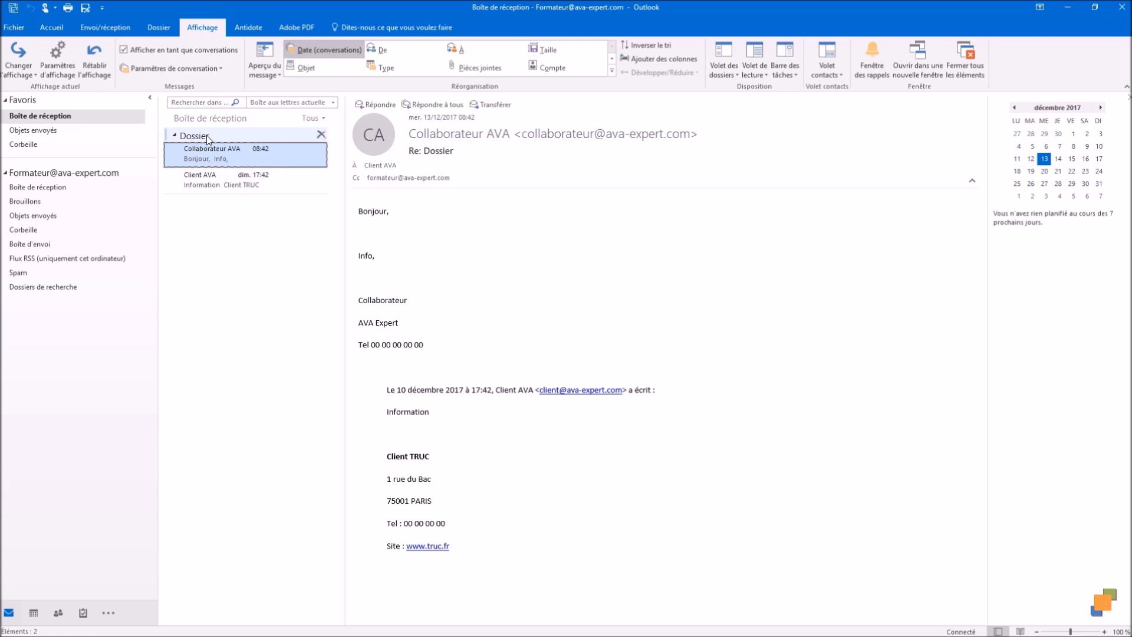
pyautogui.click(175, 136)
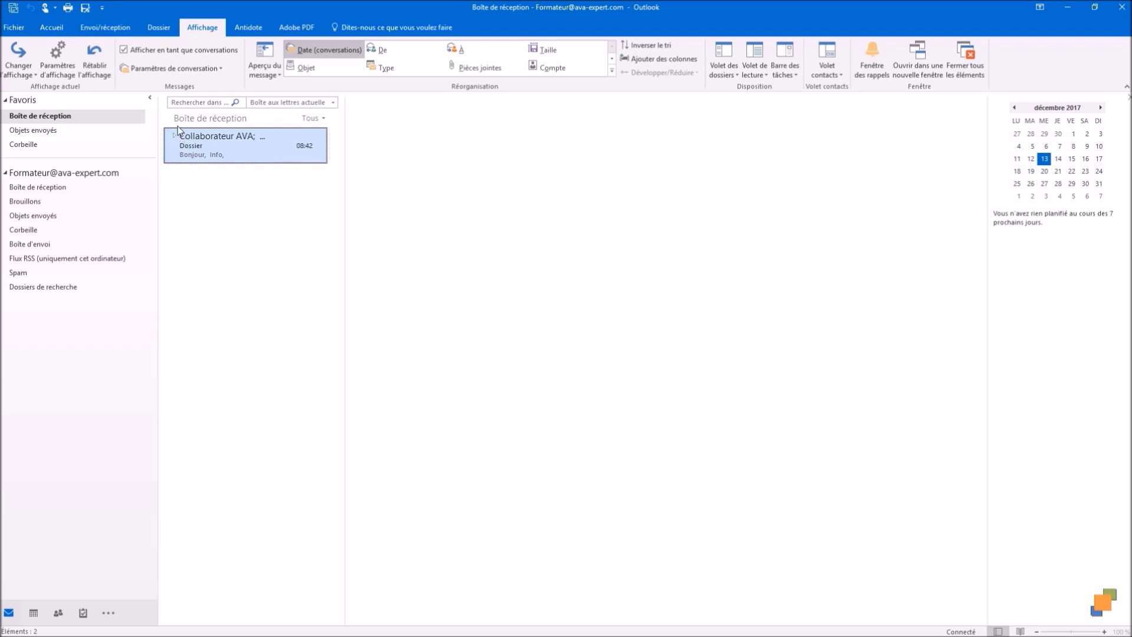
pyautogui.click(175, 136)
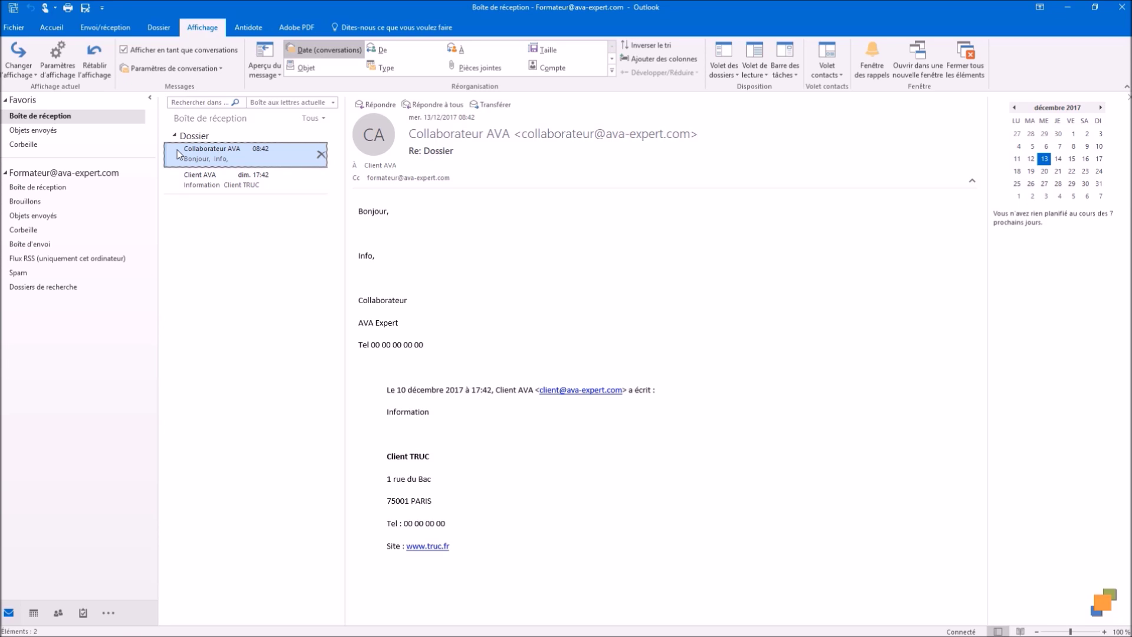
# - Create a new folder named CLIENT directly under the mail account
pyautogui.rightClick(108, 179)
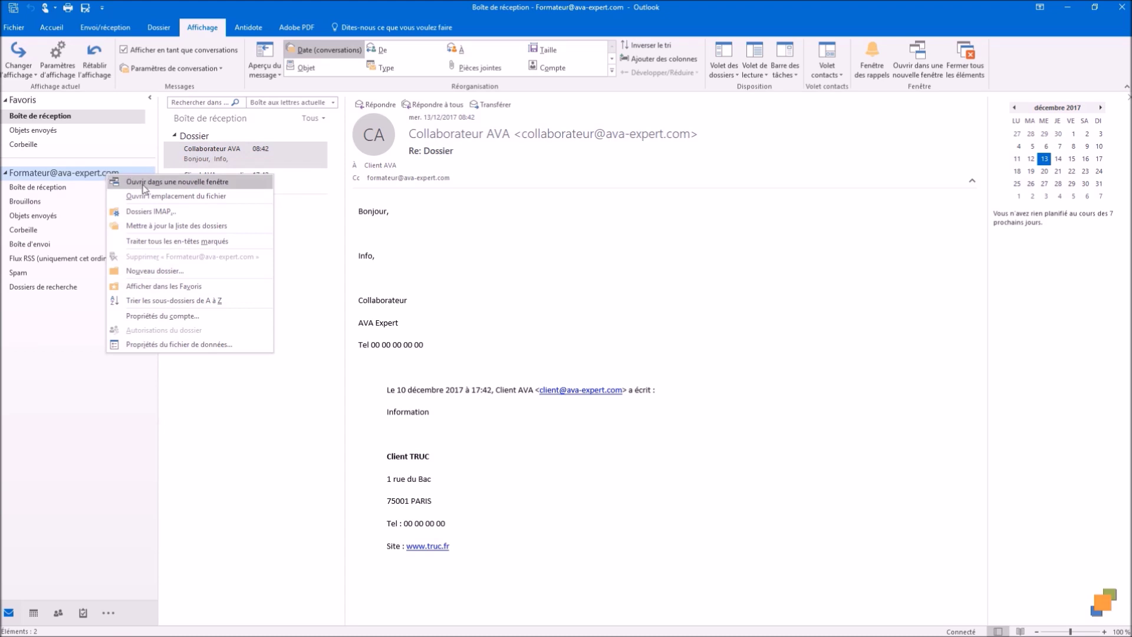
pyautogui.click(144, 275)
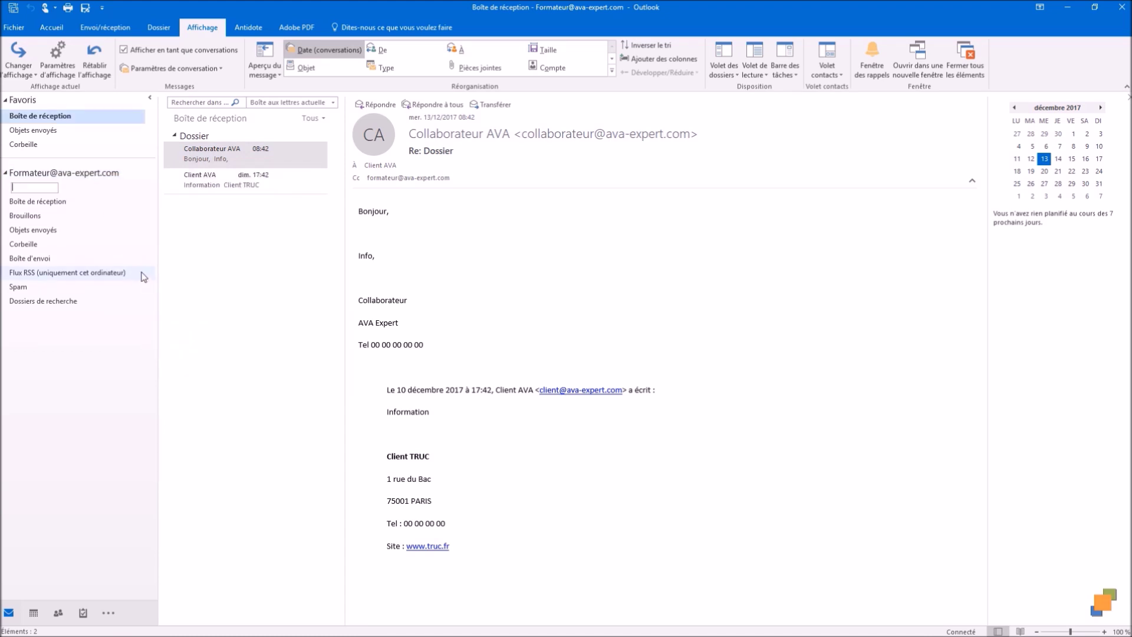
pyautogui.write('CLIENT')
pyautogui.press('Return')
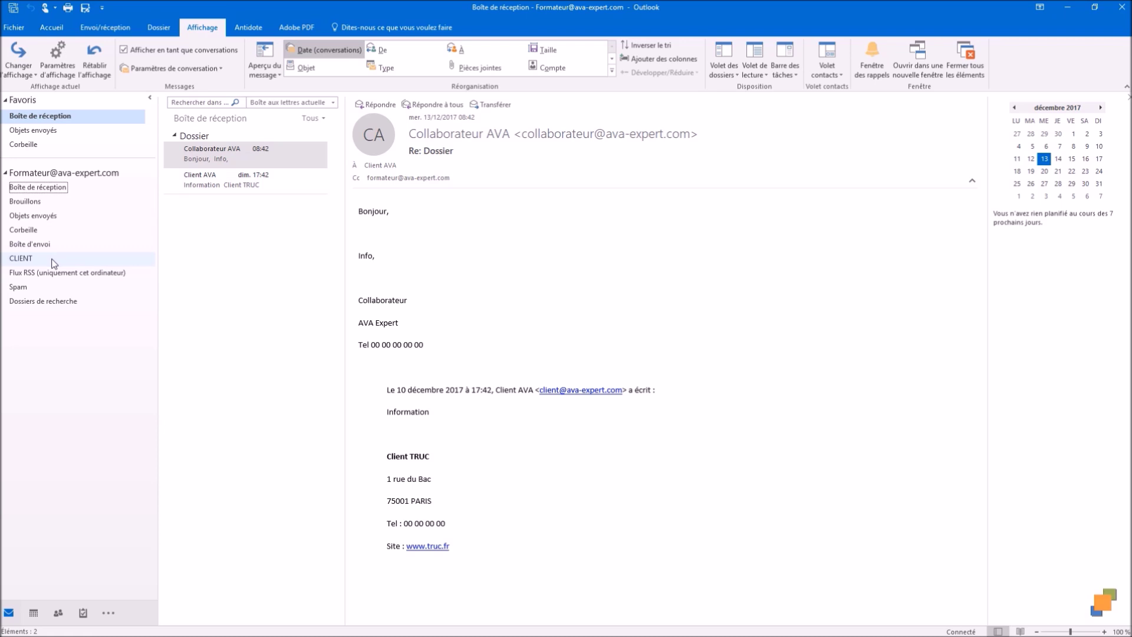
pyautogui.rightClick(46, 188)
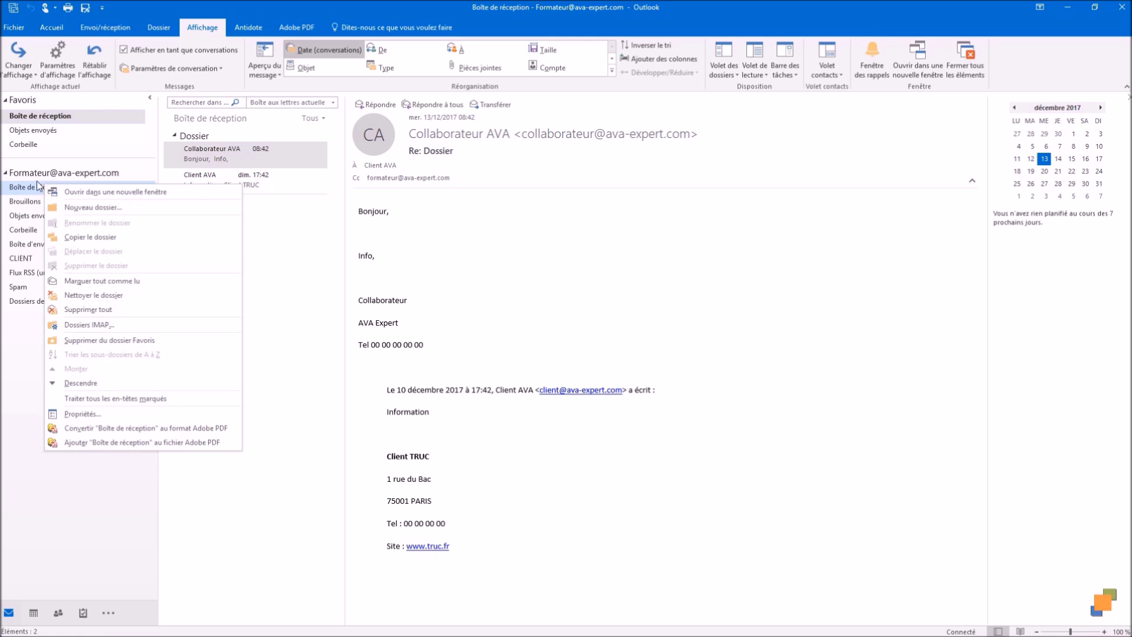
pyautogui.click(6, 334)
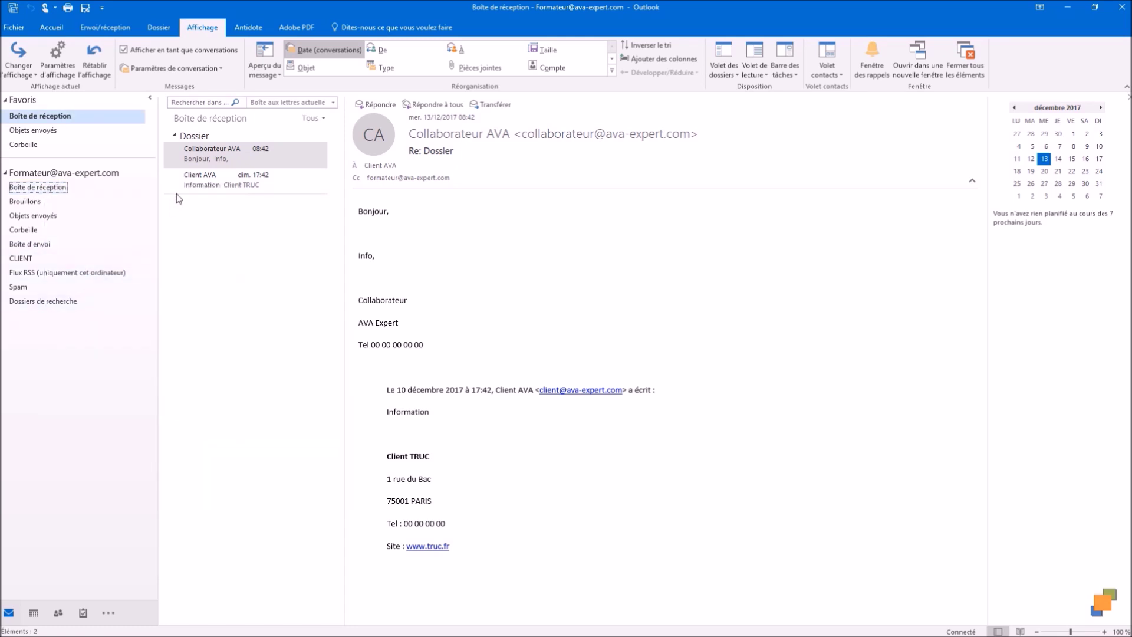
pyautogui.moveTo(203, 150); pyautogui.dragTo(179, 176)
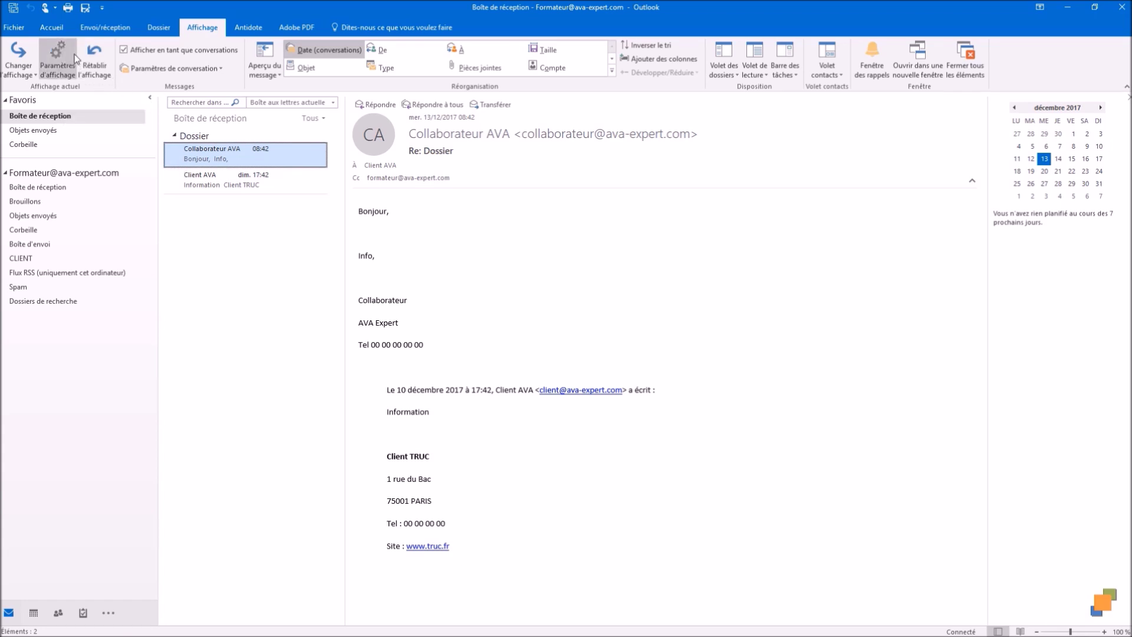
# - Create a quick step named "client" that moves messages to the CLIENT folder
pyautogui.click(58, 26)
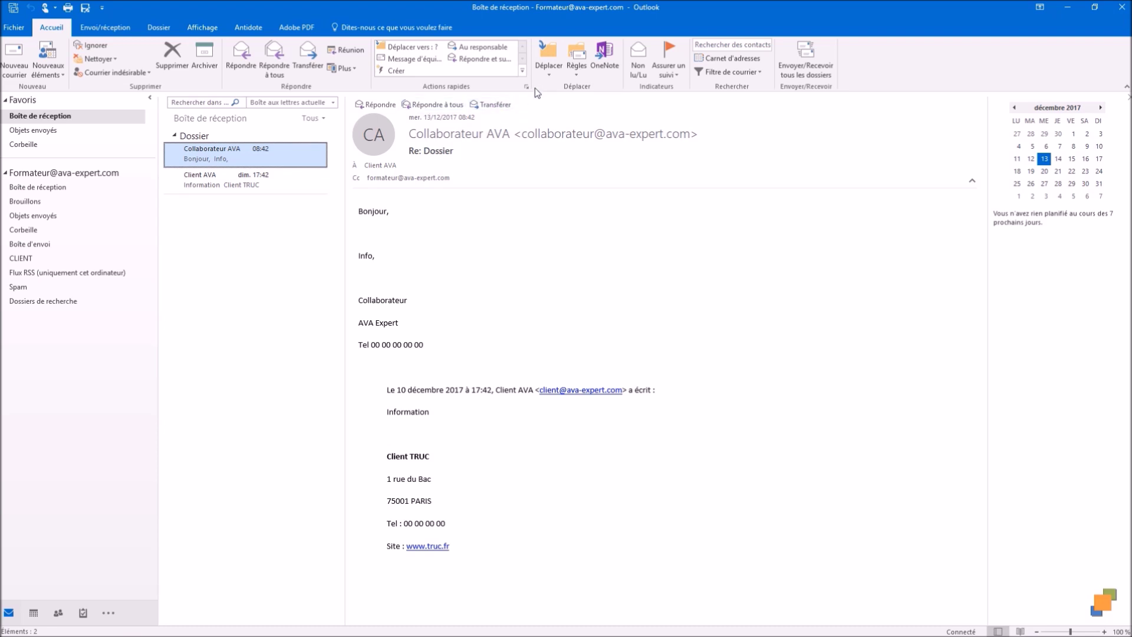
pyautogui.click(399, 71)
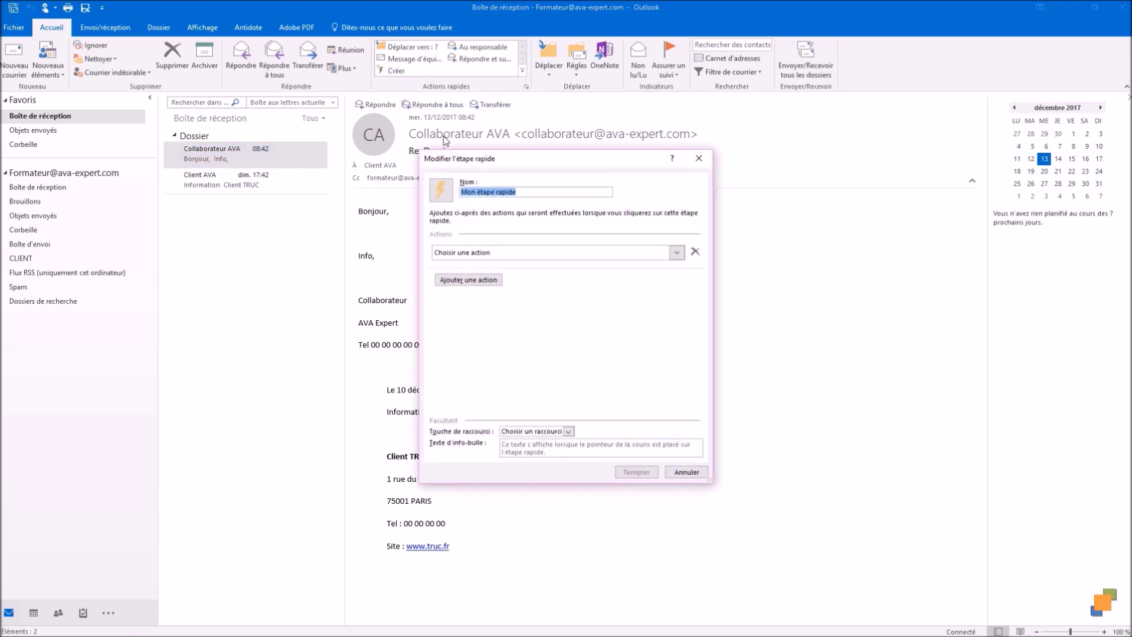
pyautogui.write('client')
pyautogui.click(677, 254)
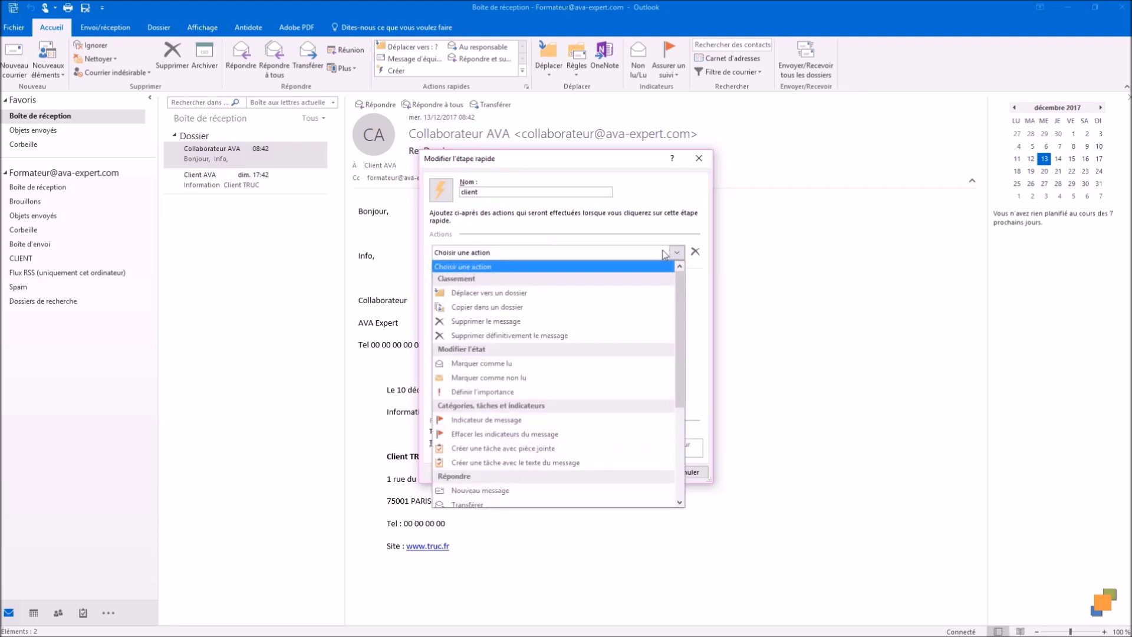
pyautogui.click(534, 292)
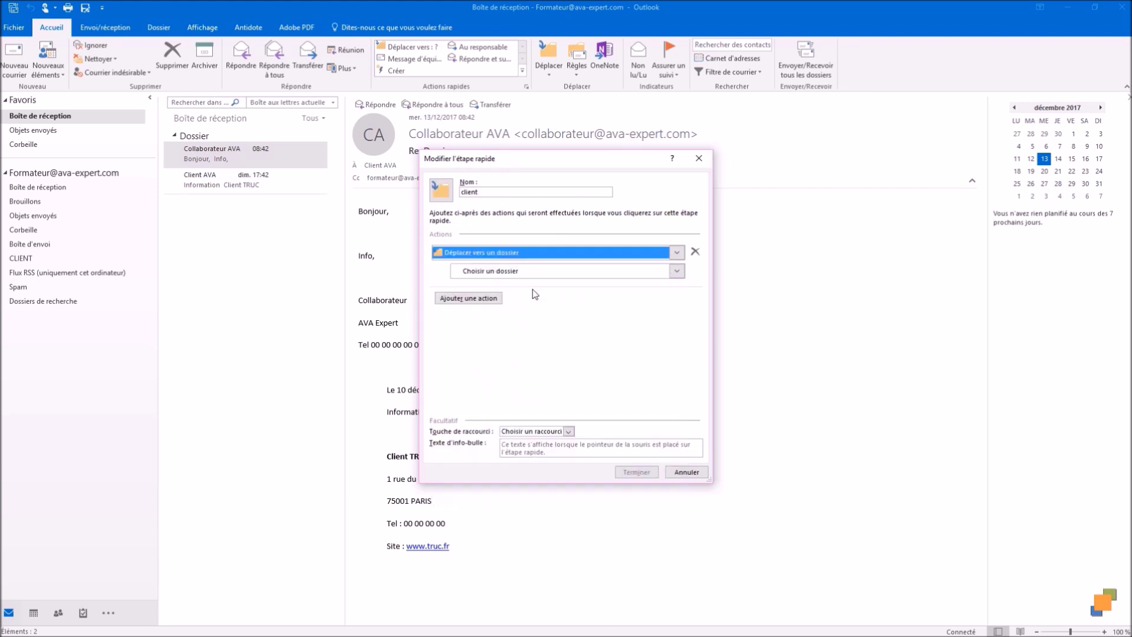
pyautogui.click(677, 270)
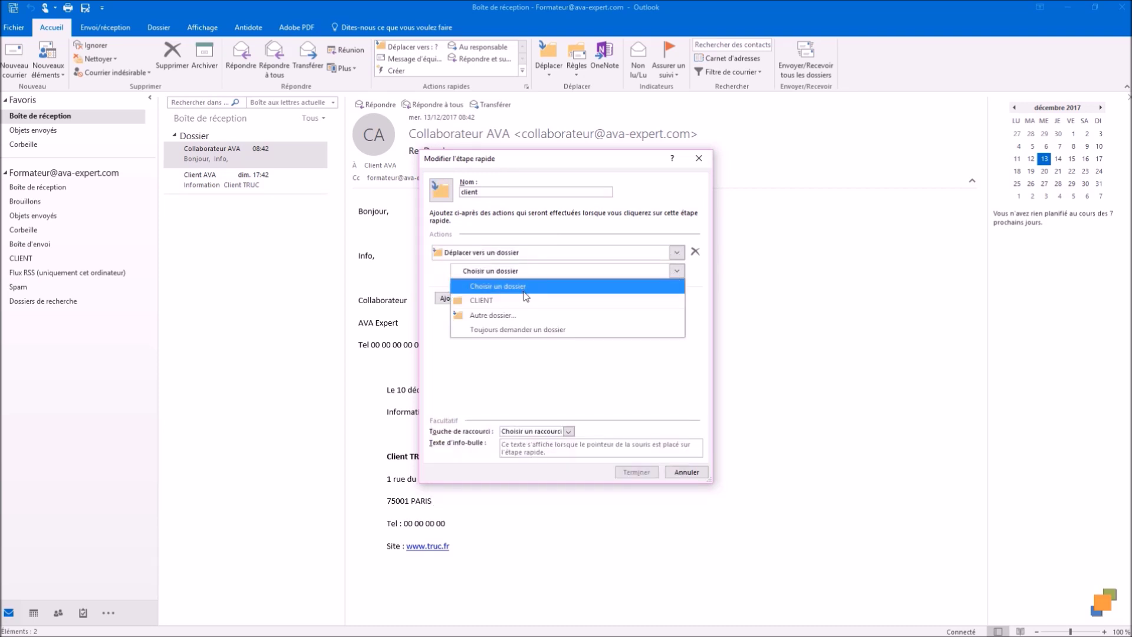
pyautogui.click(507, 301)
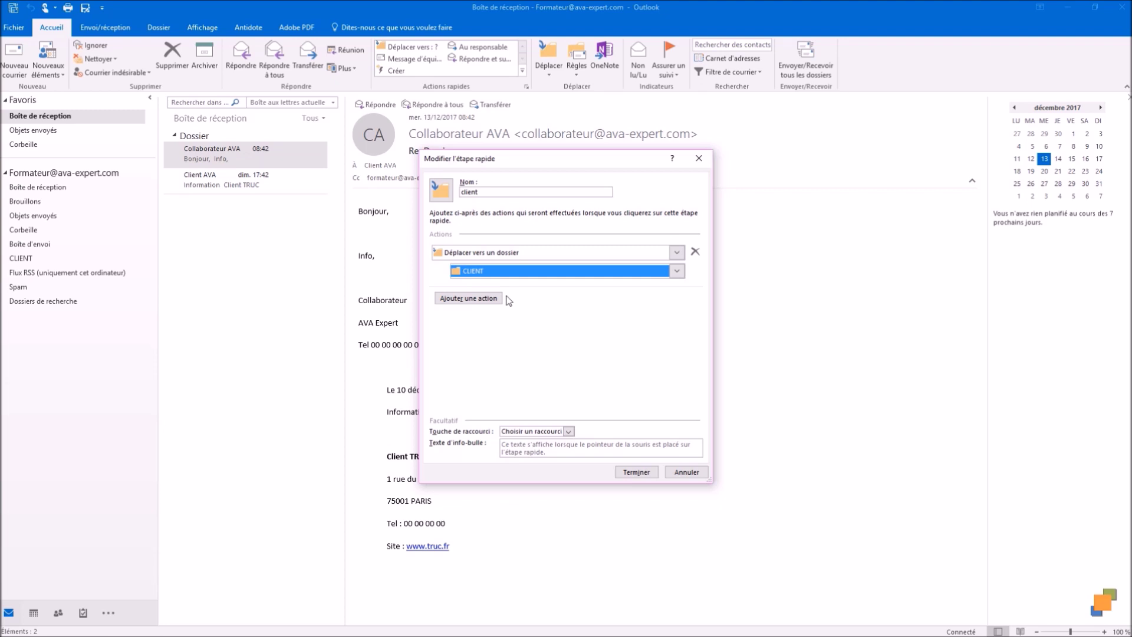
pyautogui.click(630, 471)
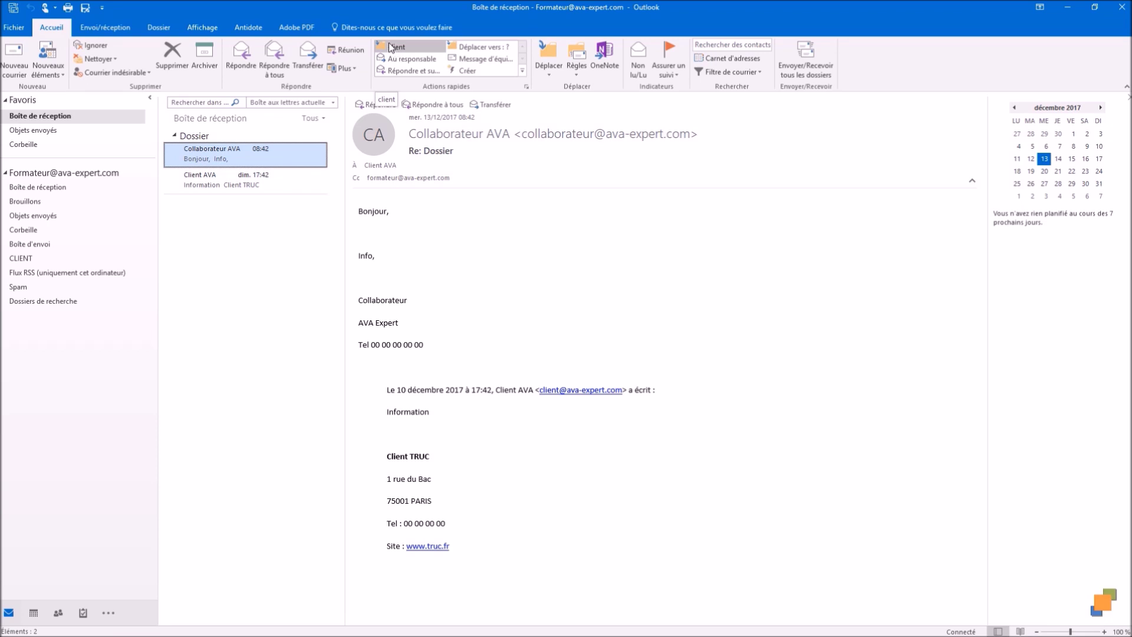
# - Move the Collaborateur AVA reply and the Client AVA message of the "Dossier" conversation to the CLIENT folder
pyautogui.rightClick(287, 152)
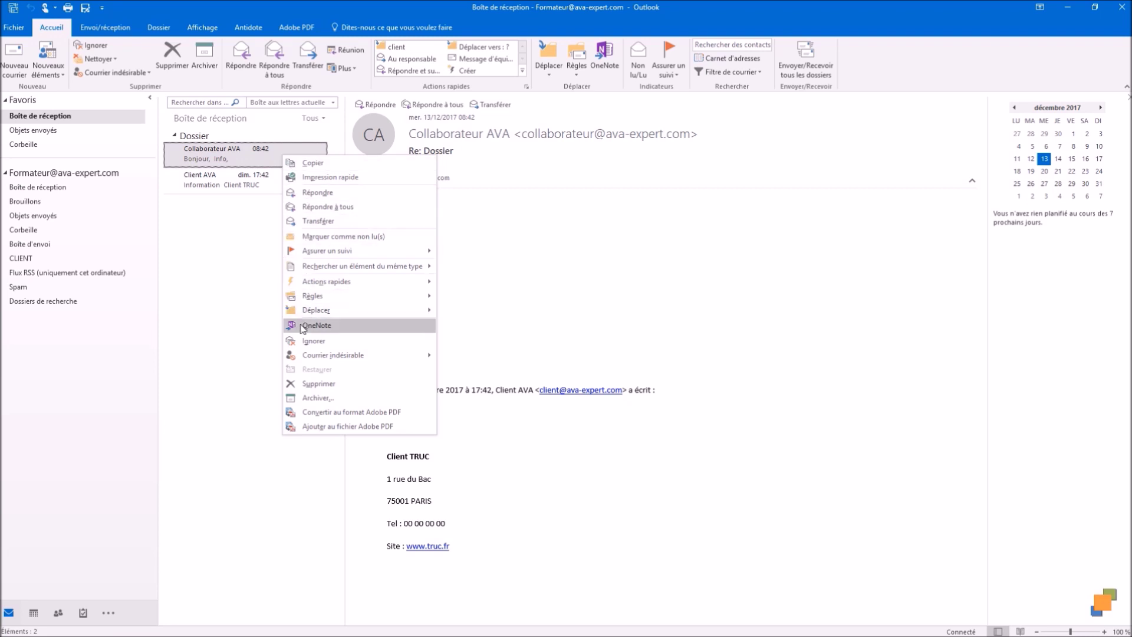
pyautogui.moveTo(310, 315)
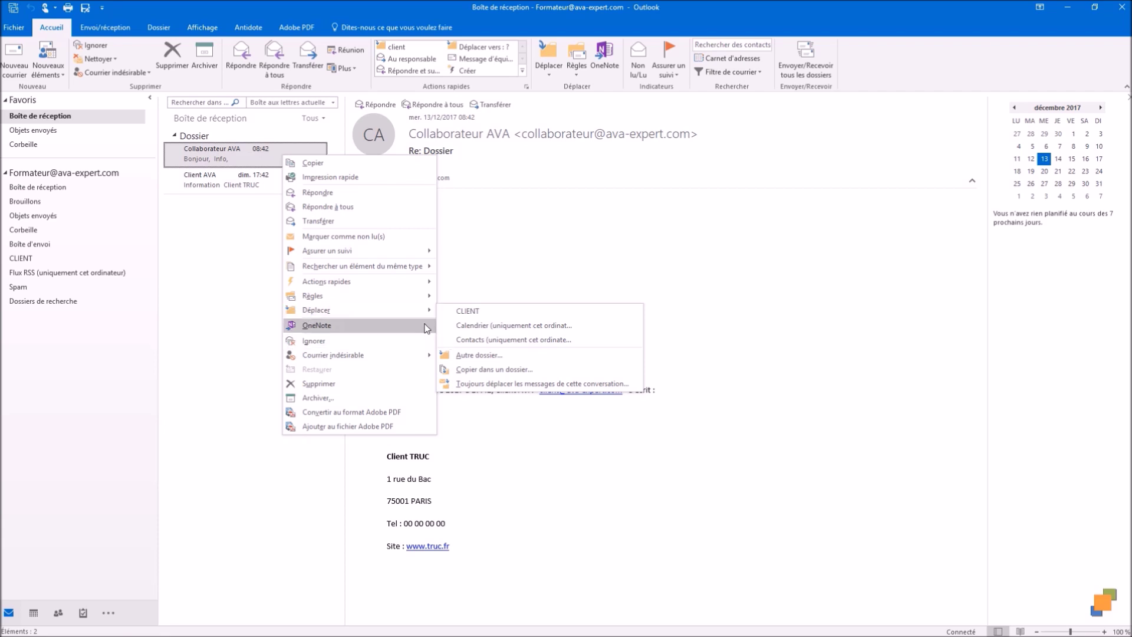
pyautogui.click(466, 313)
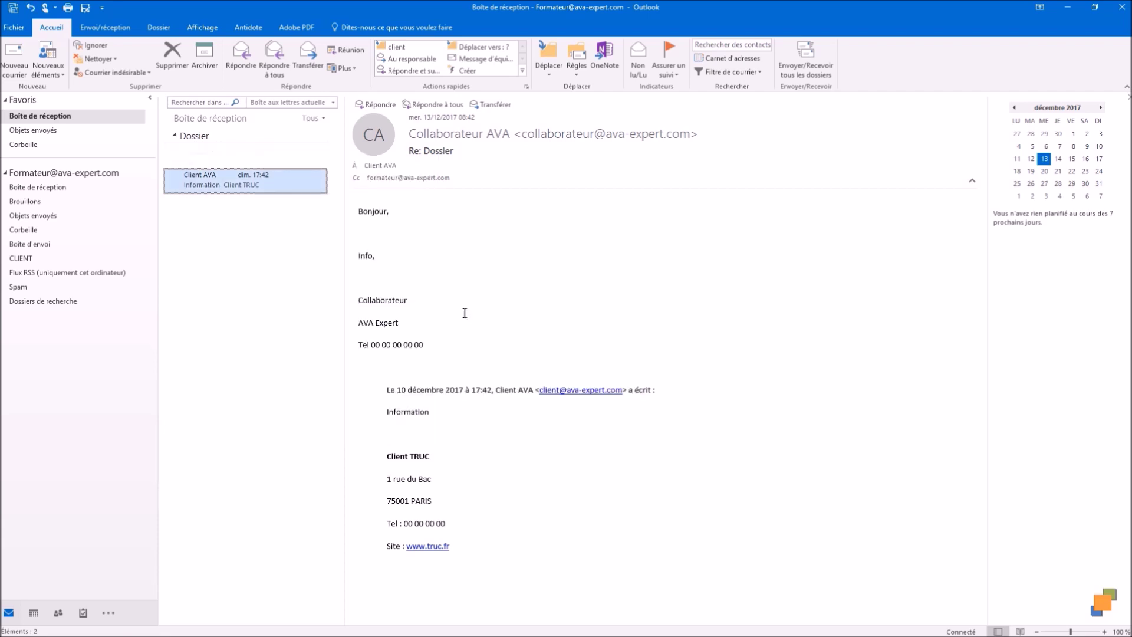
pyautogui.rightClick(257, 186)
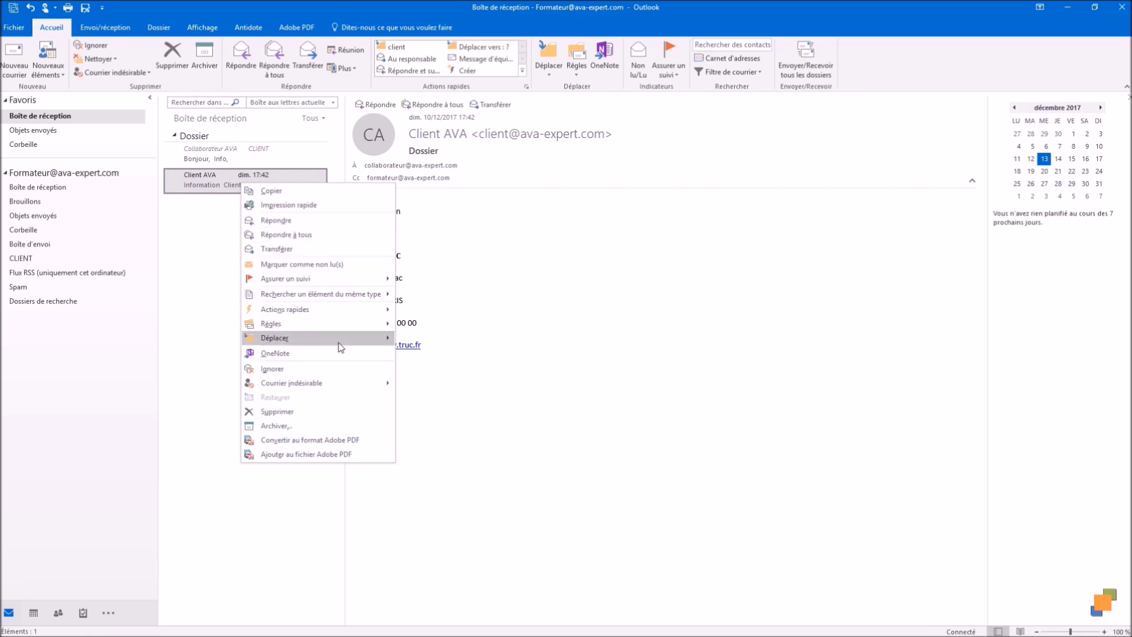
pyautogui.moveTo(380, 335)
pyautogui.click(418, 339)
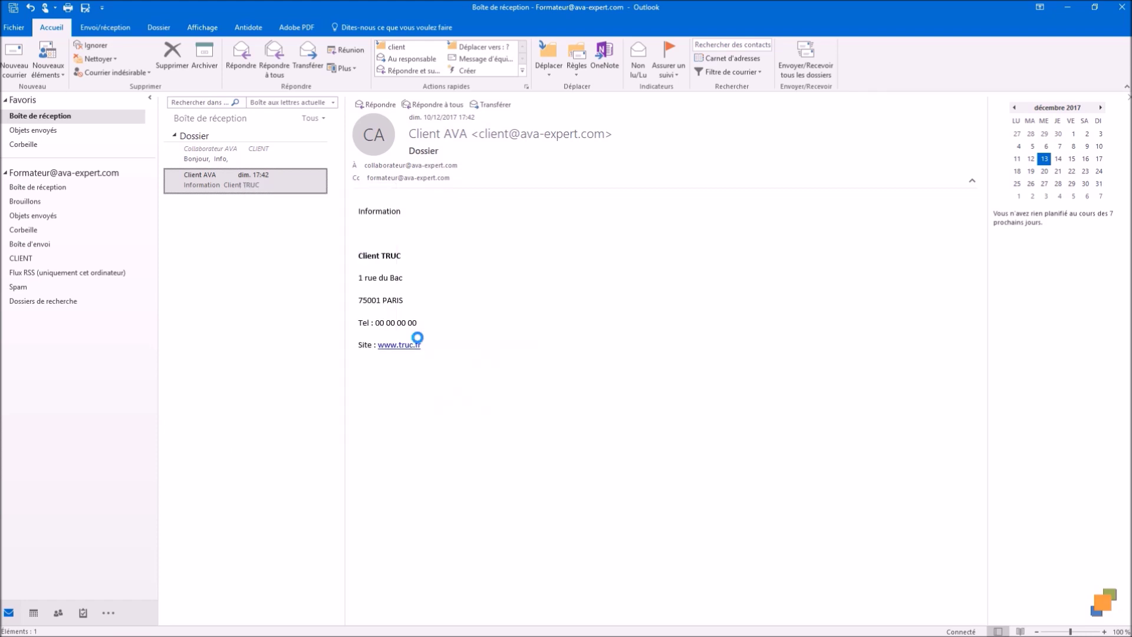
# - Move the Collaborateur AVA reply from the CLIENT folder back to the inbox, and display the inbox
pyautogui.click(73, 261)
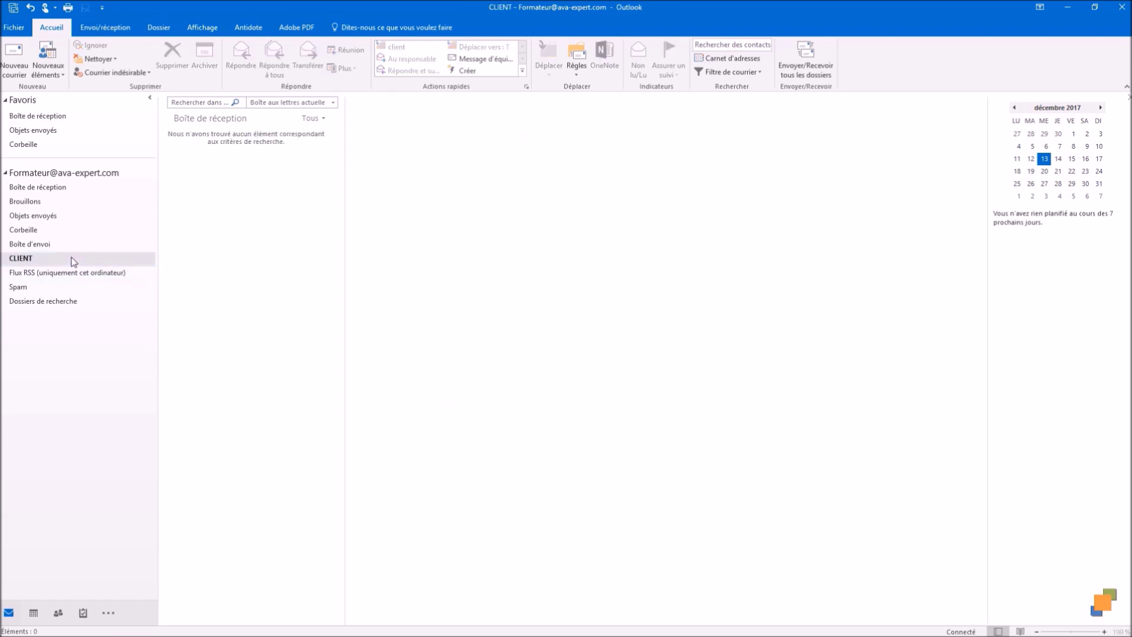
pyautogui.moveTo(215, 160); pyautogui.dragTo(105, 194)
pyautogui.click(105, 193)
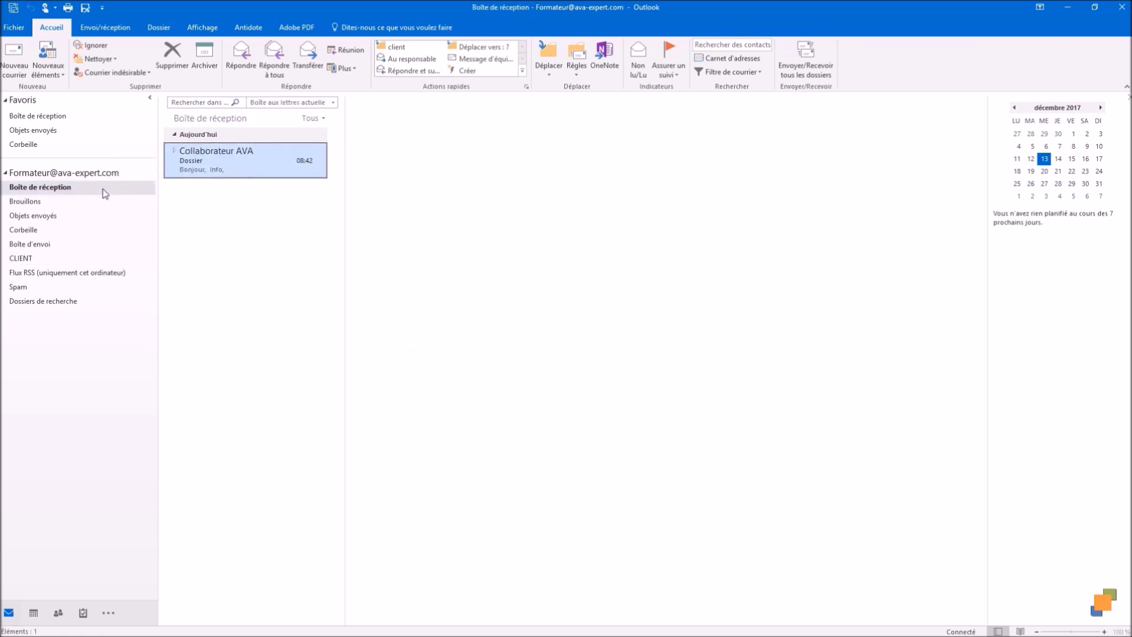
# - Expand the "Dossier" conversation in the inbox and file the Collaborateur AVA reply in the CLIENT folder
pyautogui.click(208, 160)
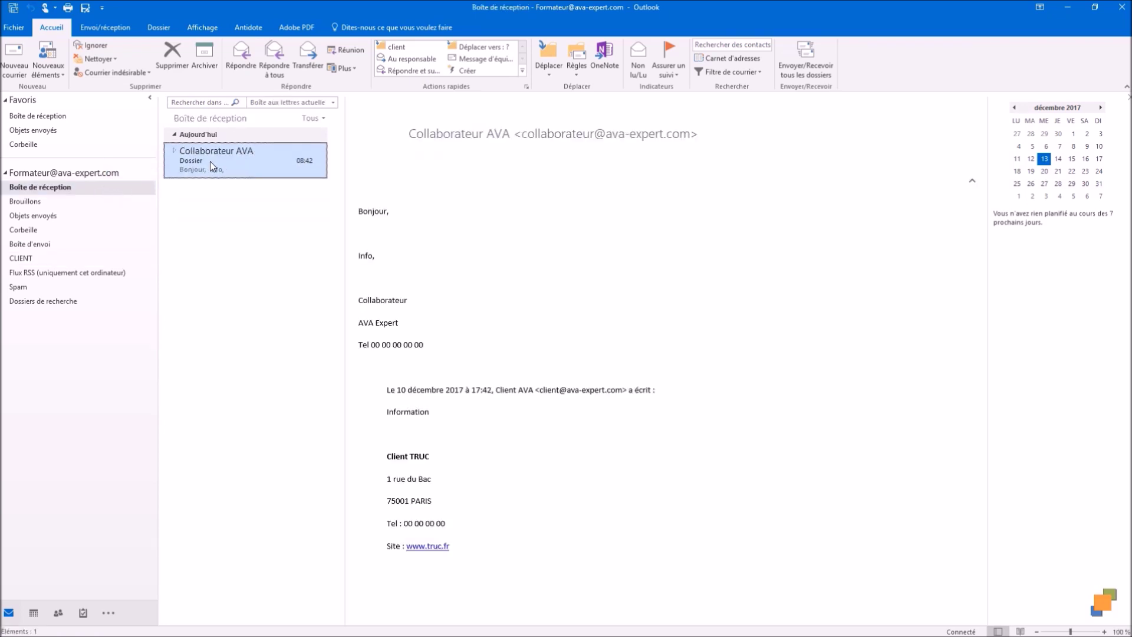
pyautogui.click(173, 152)
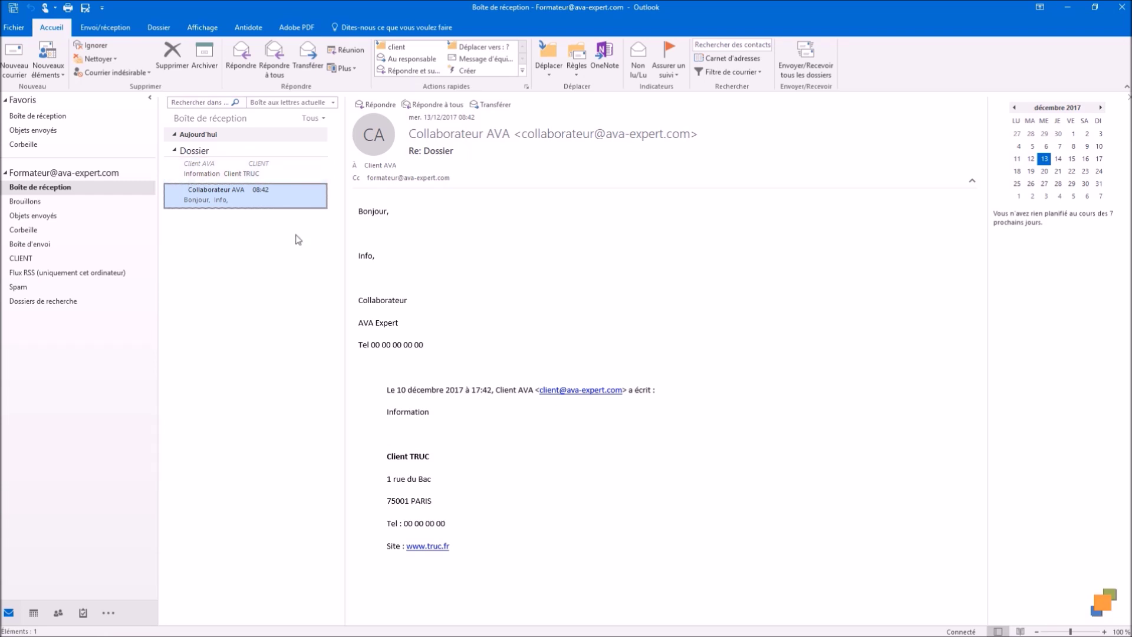
pyautogui.moveTo(228, 197); pyautogui.dragTo(62, 260)
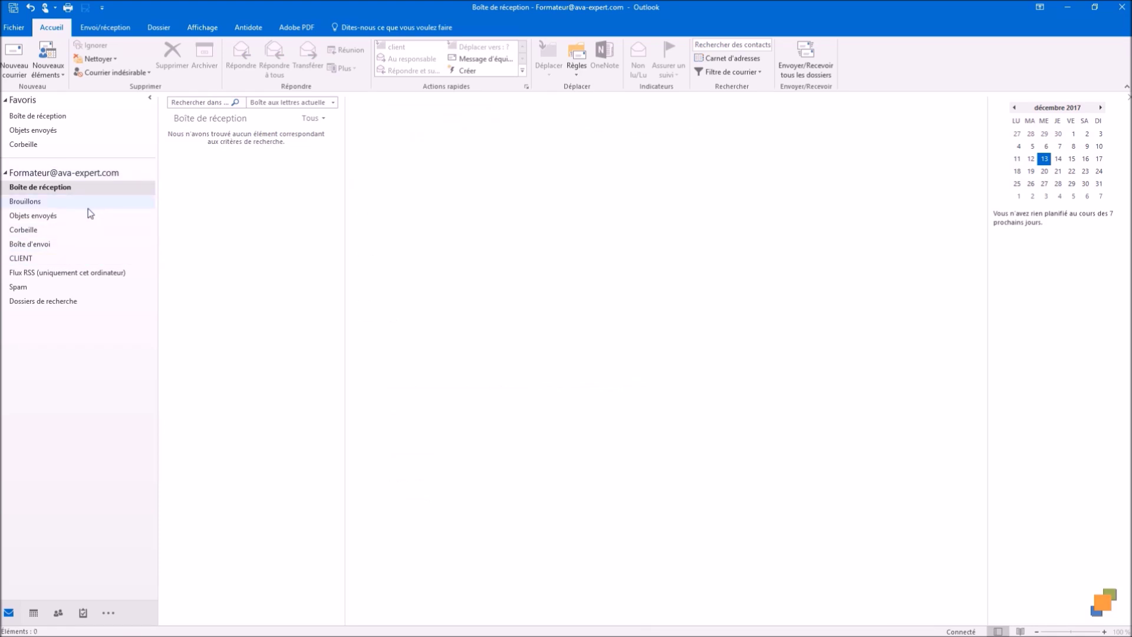
# - Start a new mail rule from the template that moves messages with specific words in the subject to a folder, and proceed to its conditions
pyautogui.click(577, 76)
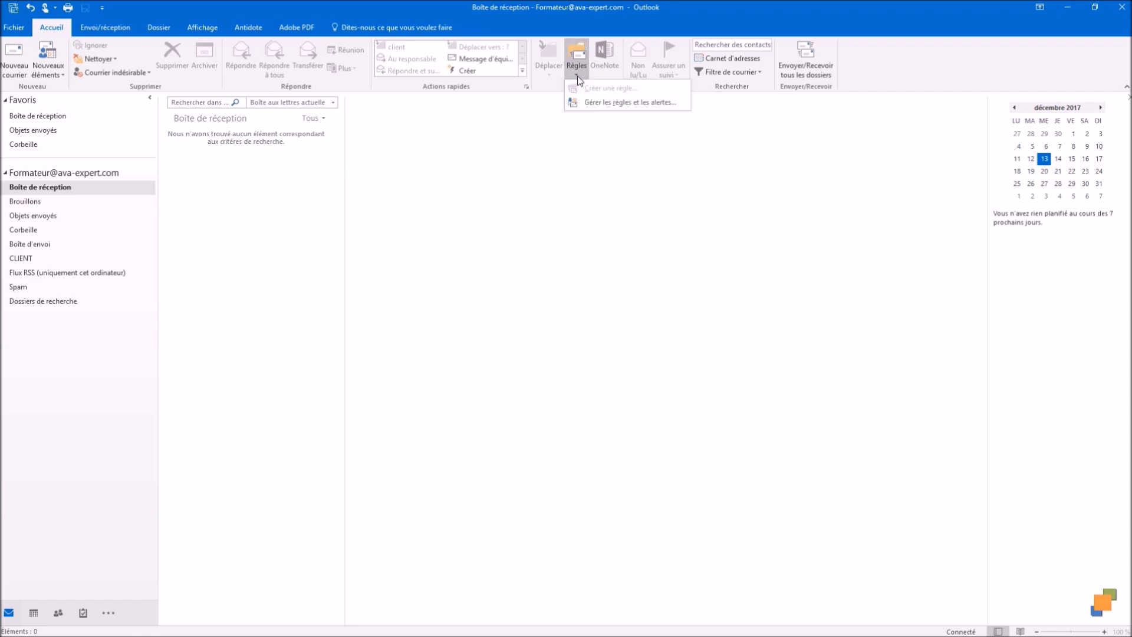
pyautogui.click(587, 103)
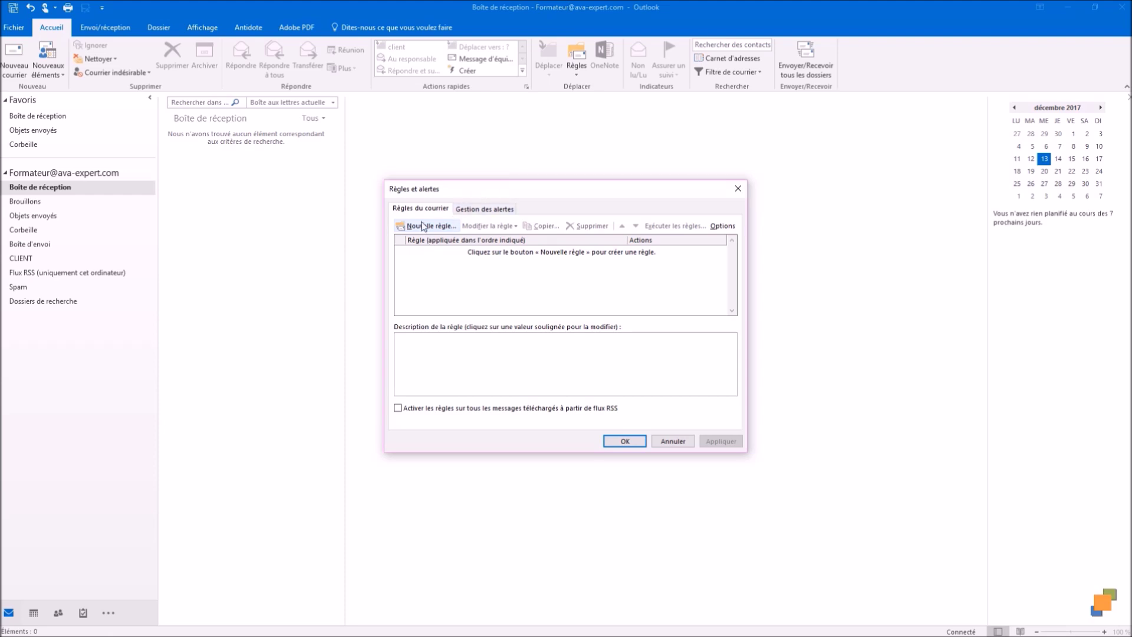
pyautogui.click(423, 226)
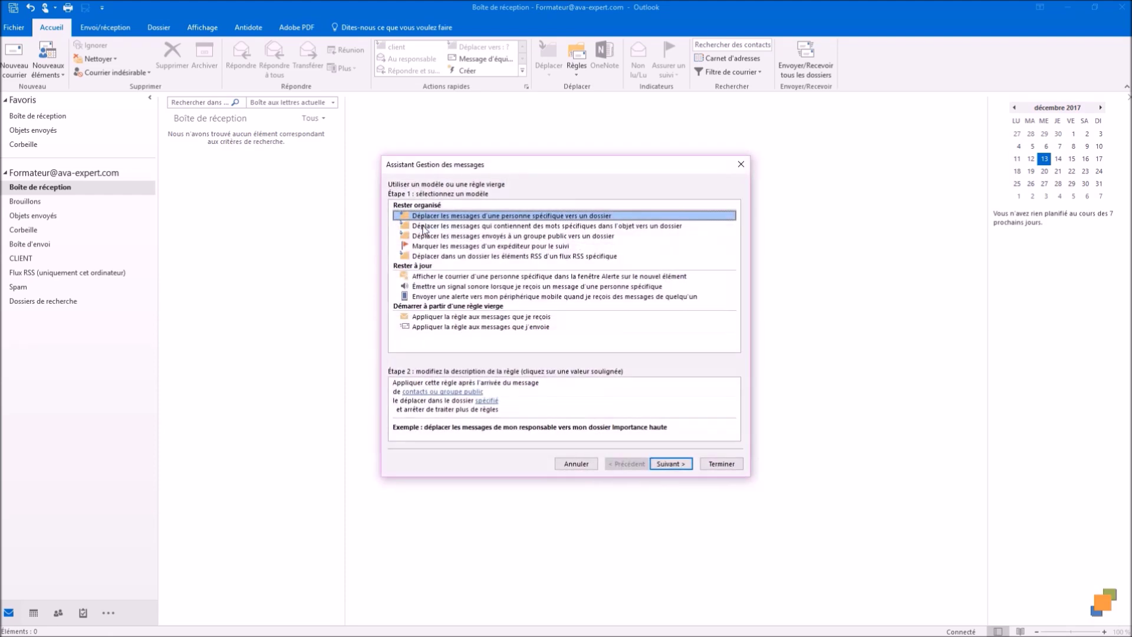
pyautogui.click(484, 227)
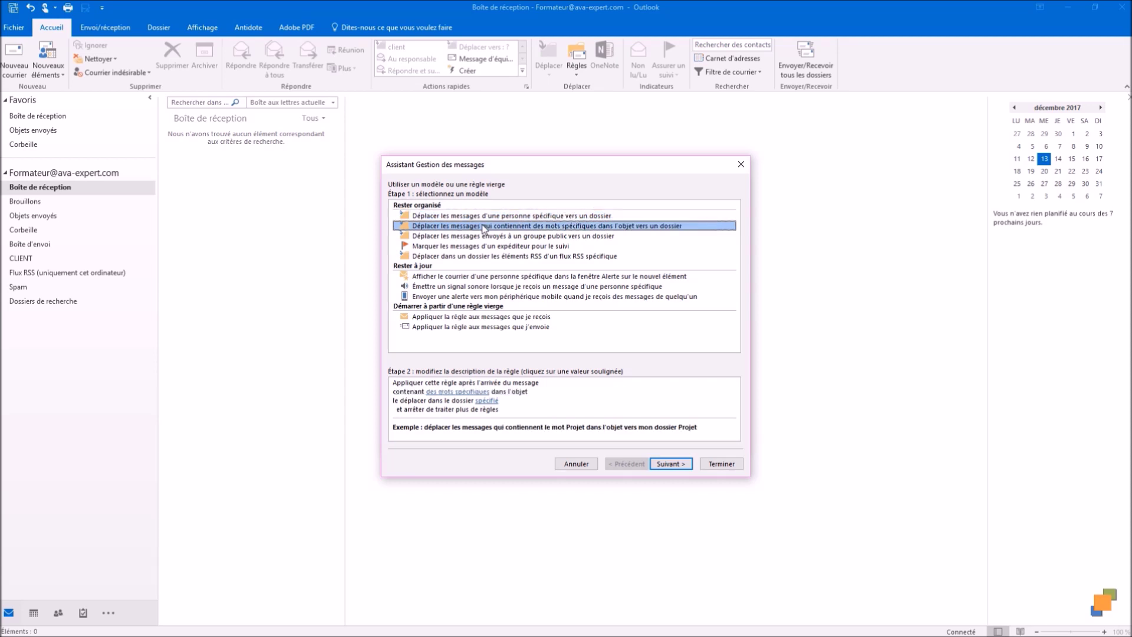
pyautogui.click(487, 400)
pyautogui.click(655, 467)
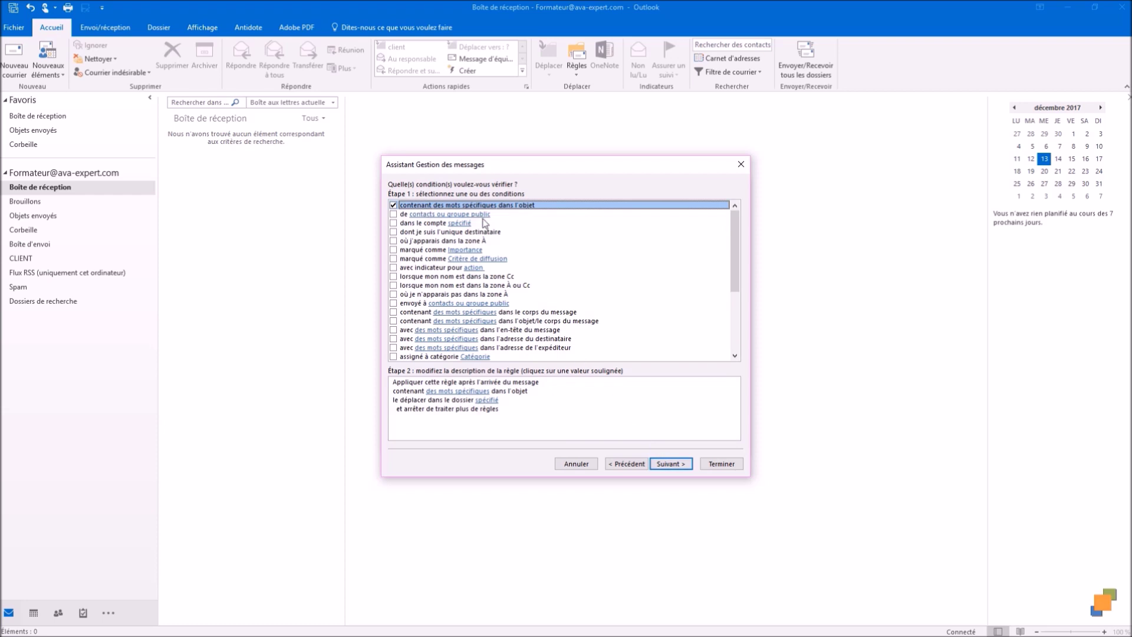
# - Add "Doiiser" as the word the rule looks for in the message subject
pyautogui.click(442, 391)
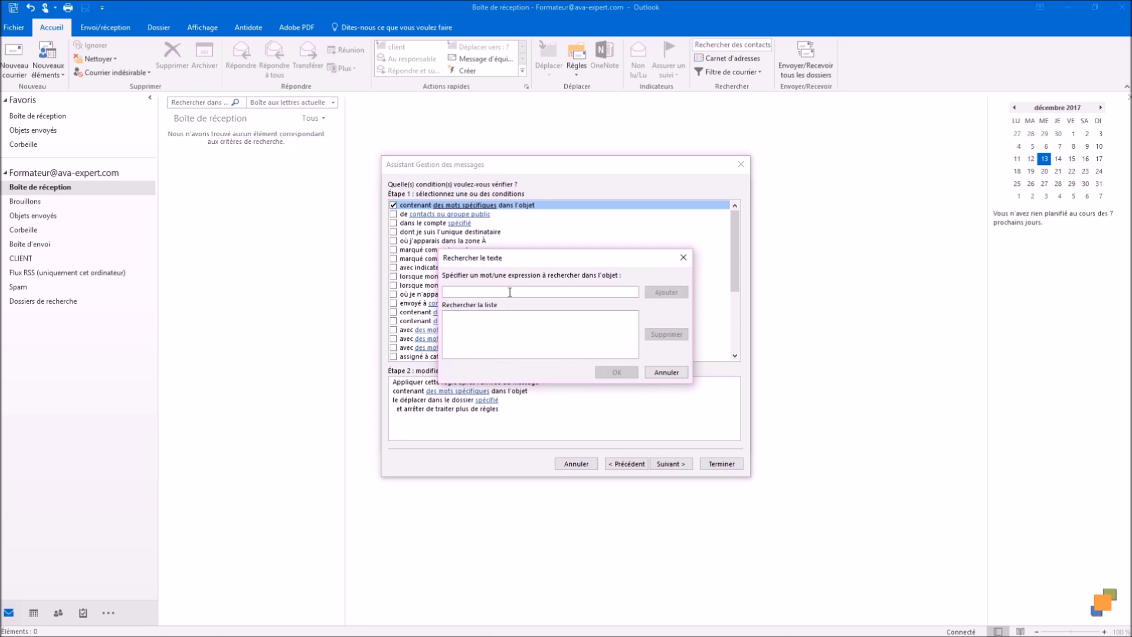
pyautogui.write('Doiiser')
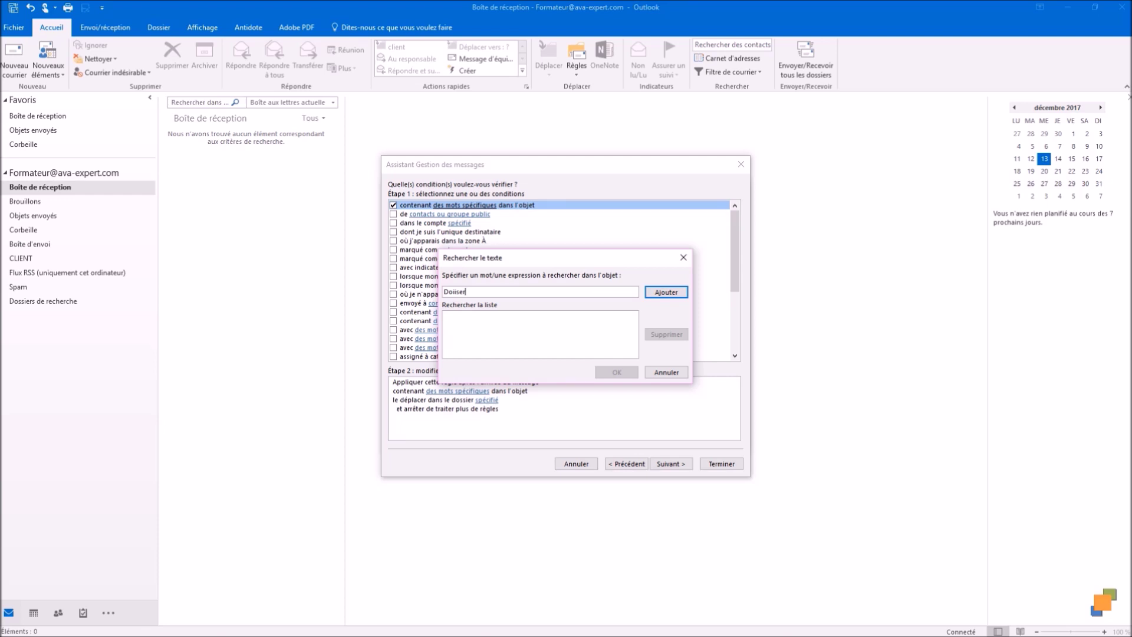
pyautogui.click(675, 295)
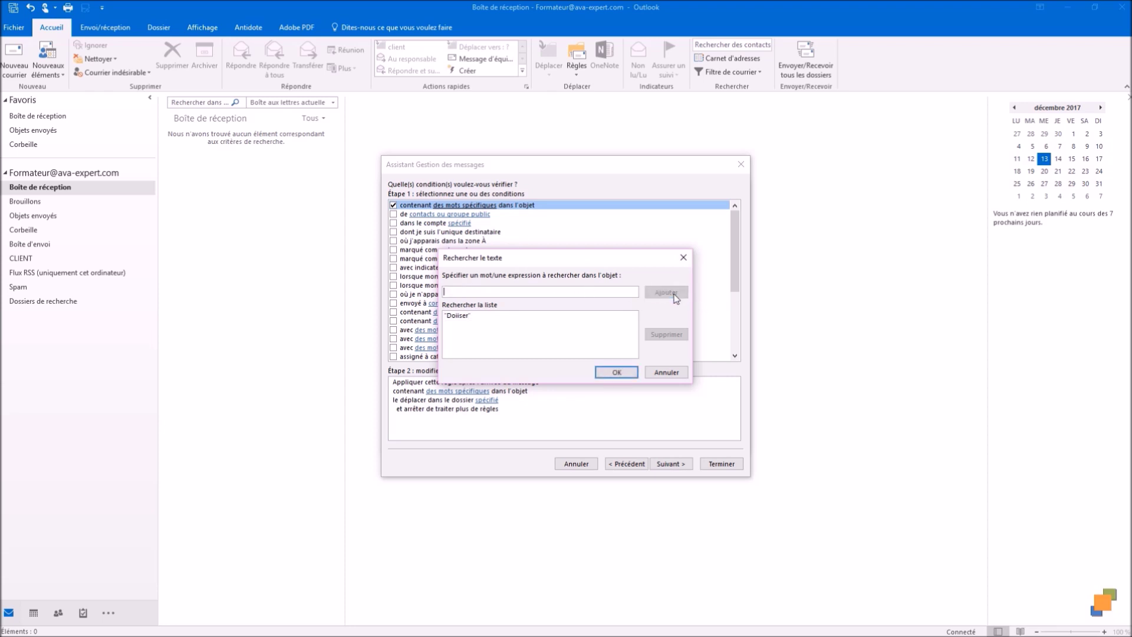
pyautogui.click(617, 372)
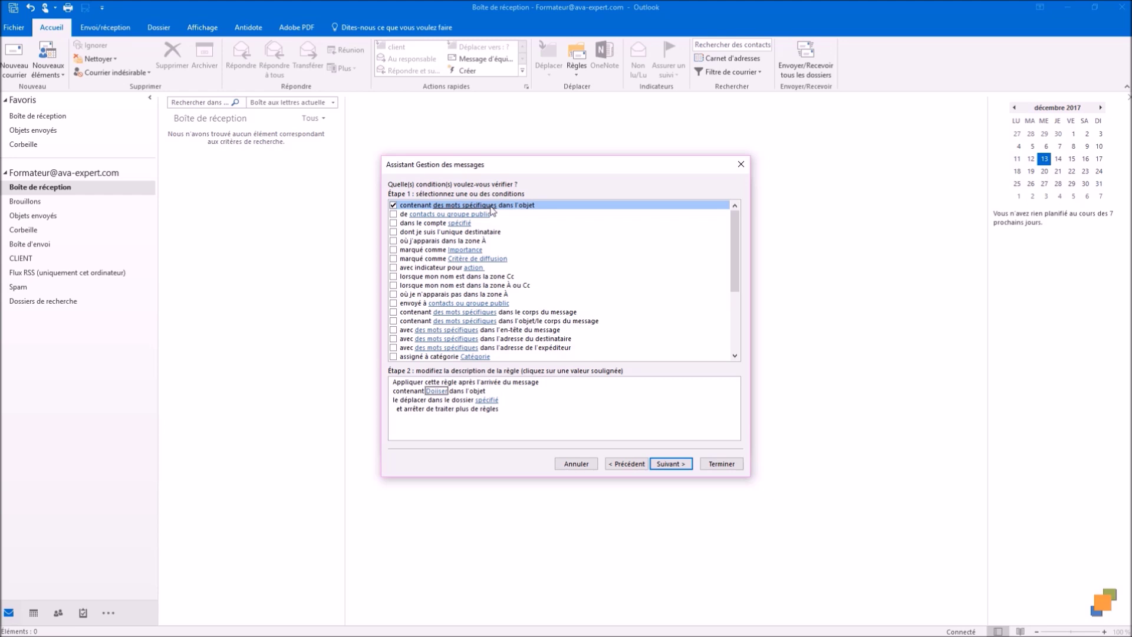
# - Set CLIENT as the rule's destination folder and proceed to the rule's actions
pyautogui.click(487, 400)
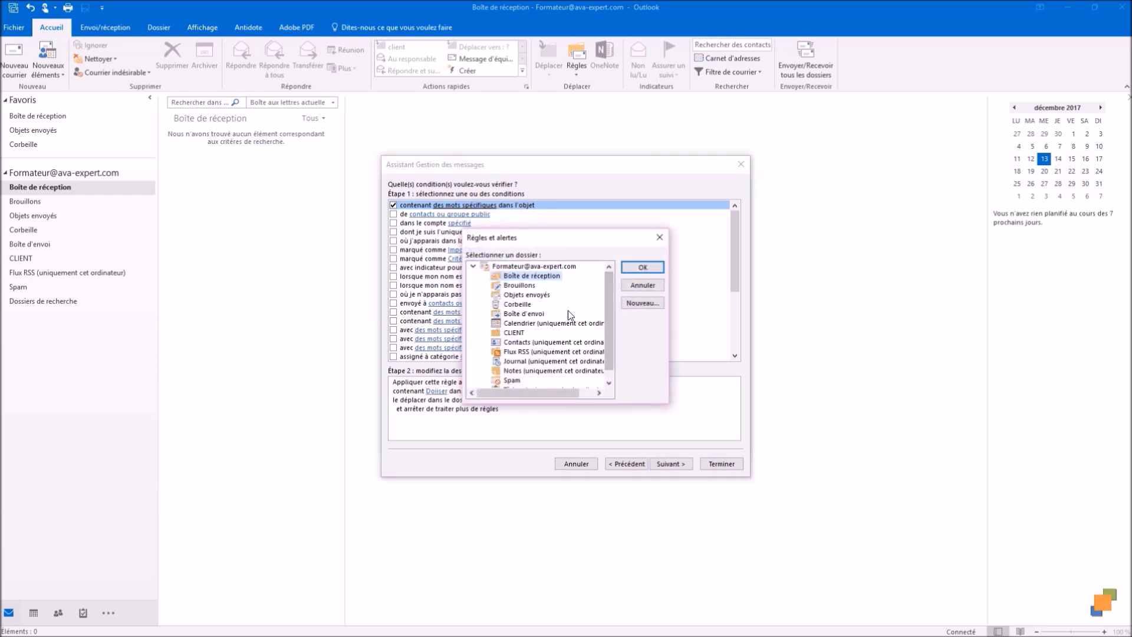
pyautogui.click(513, 332)
pyautogui.click(642, 269)
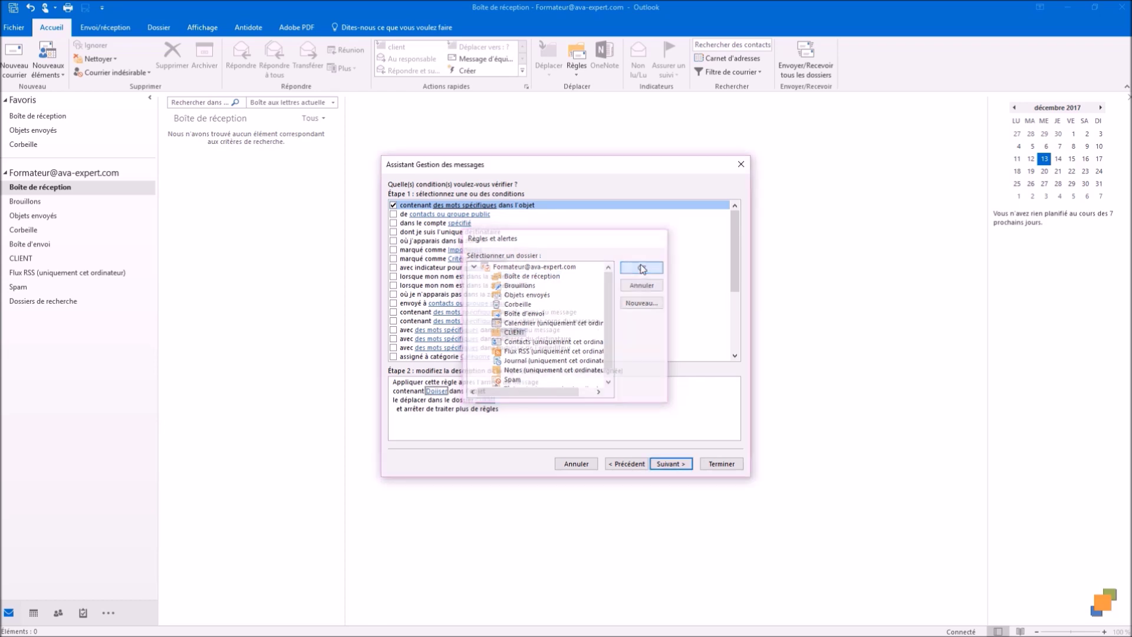
pyautogui.click(666, 464)
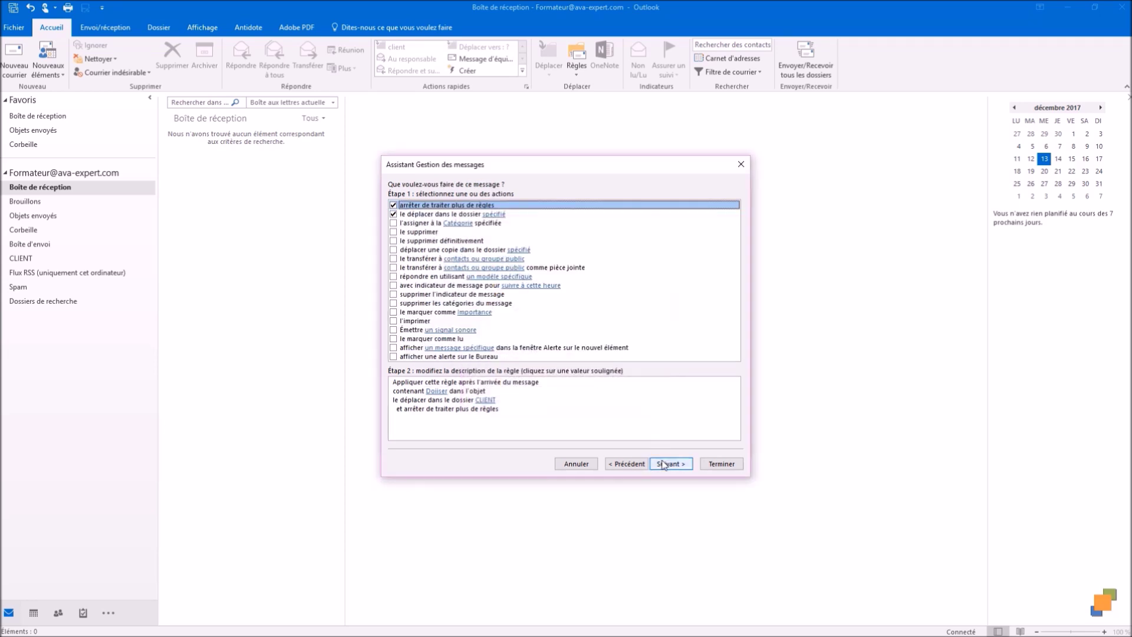
# - Correct the rule's subject condition by adding the word "Dossier" and removing the misspelled "Doiiser" from the search list
pyautogui.click(436, 392)
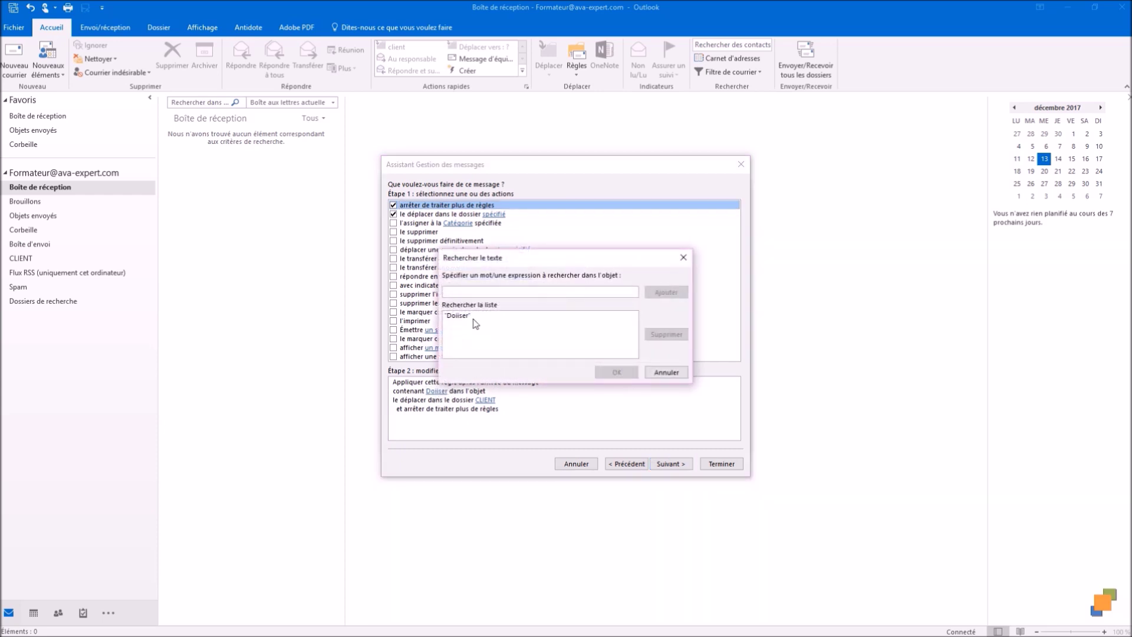
pyautogui.click(461, 321)
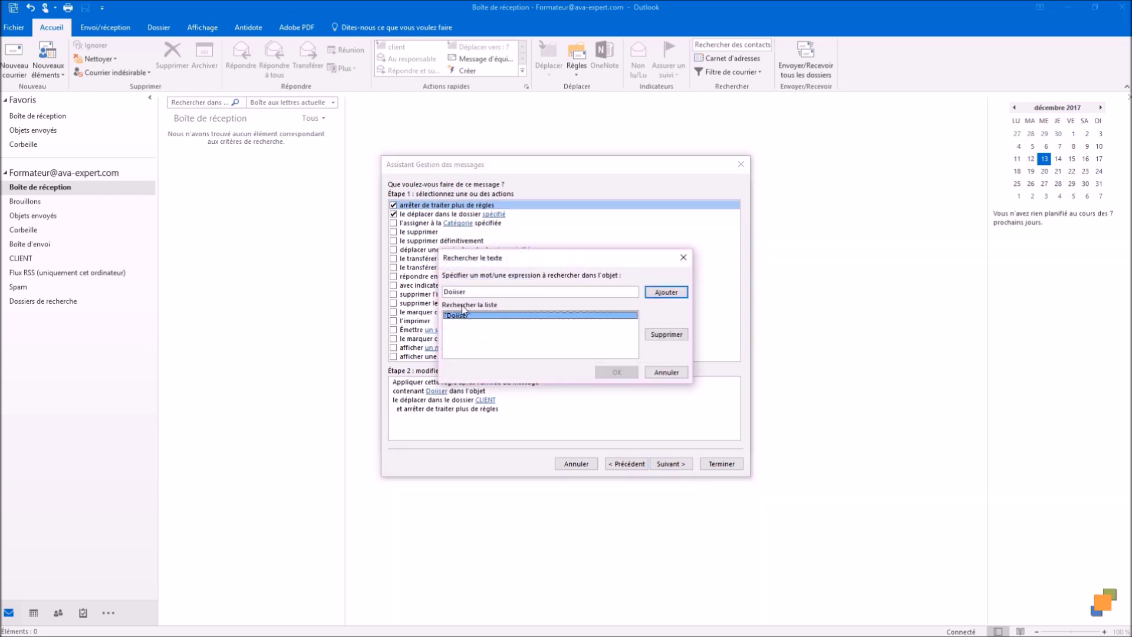
pyautogui.click(456, 291)
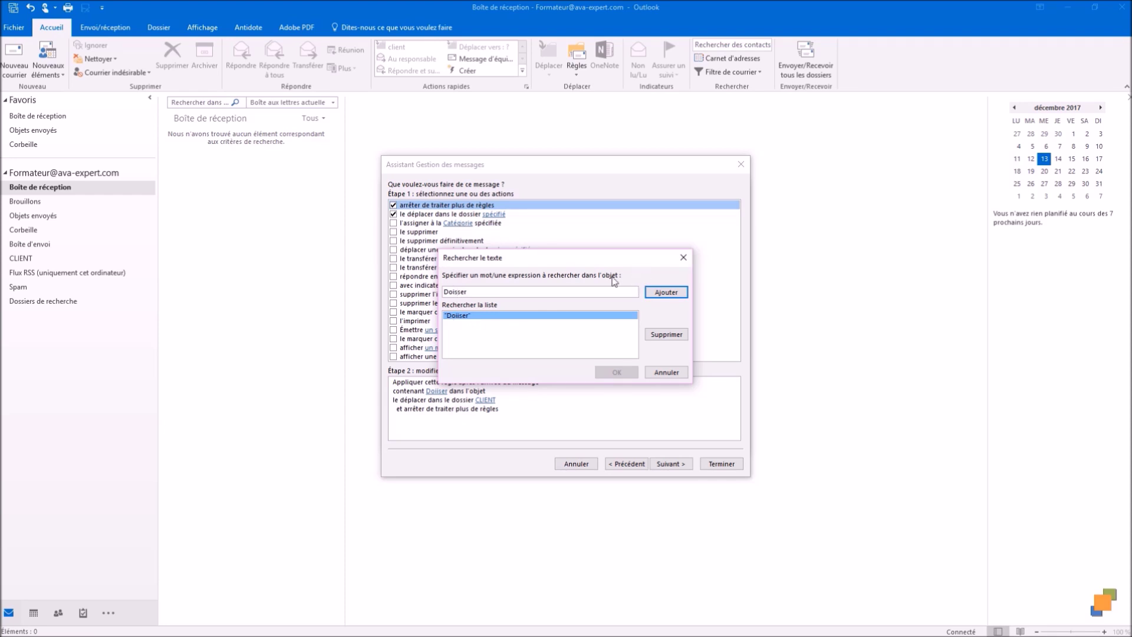
pyautogui.click(451, 291)
pyautogui.press('Delete')
pyautogui.press('Delete')
pyautogui.write('i')
pyautogui.click(666, 292)
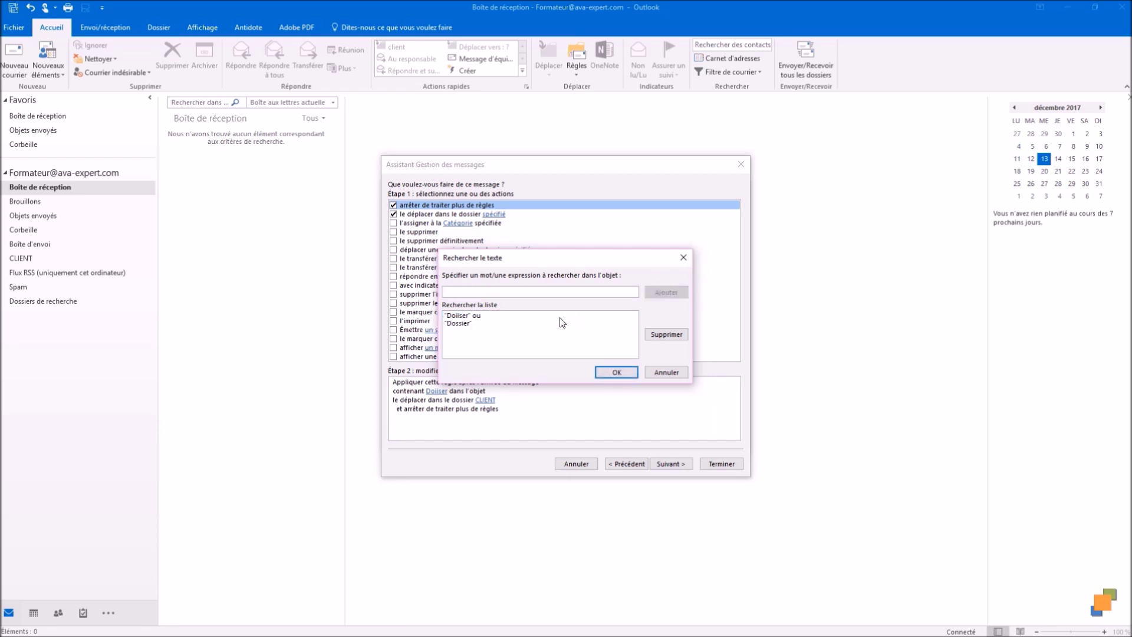
pyautogui.click(564, 318)
pyautogui.click(666, 335)
pyautogui.click(616, 372)
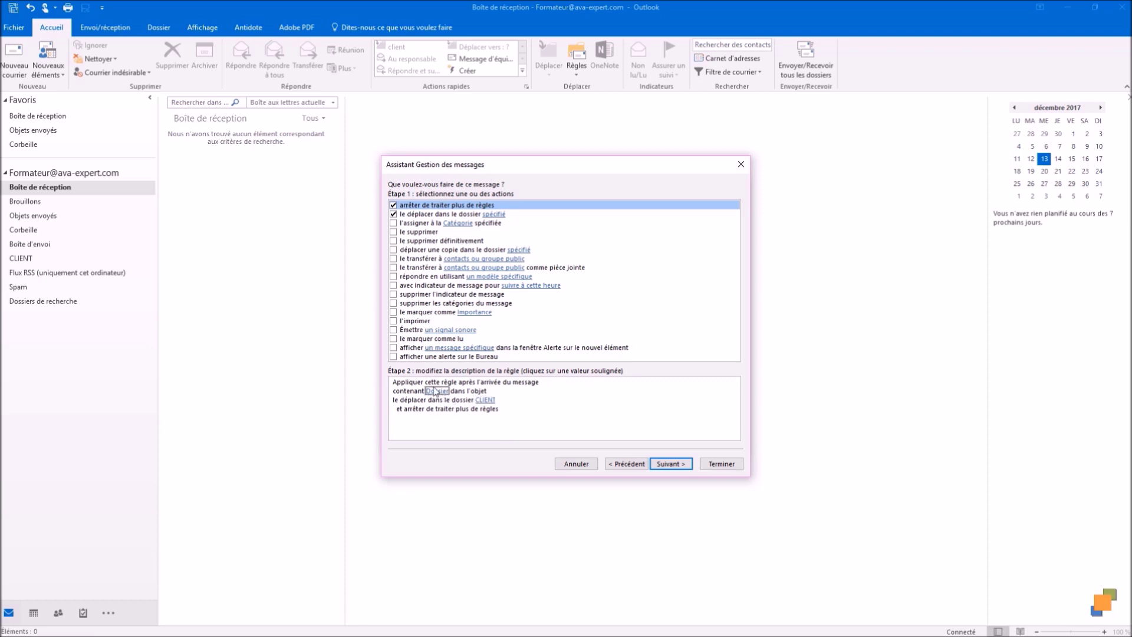
# - Finish the rule without exceptions under the name Dossier, leave it enabled and apply it to the mailbox
pyautogui.click(670, 466)
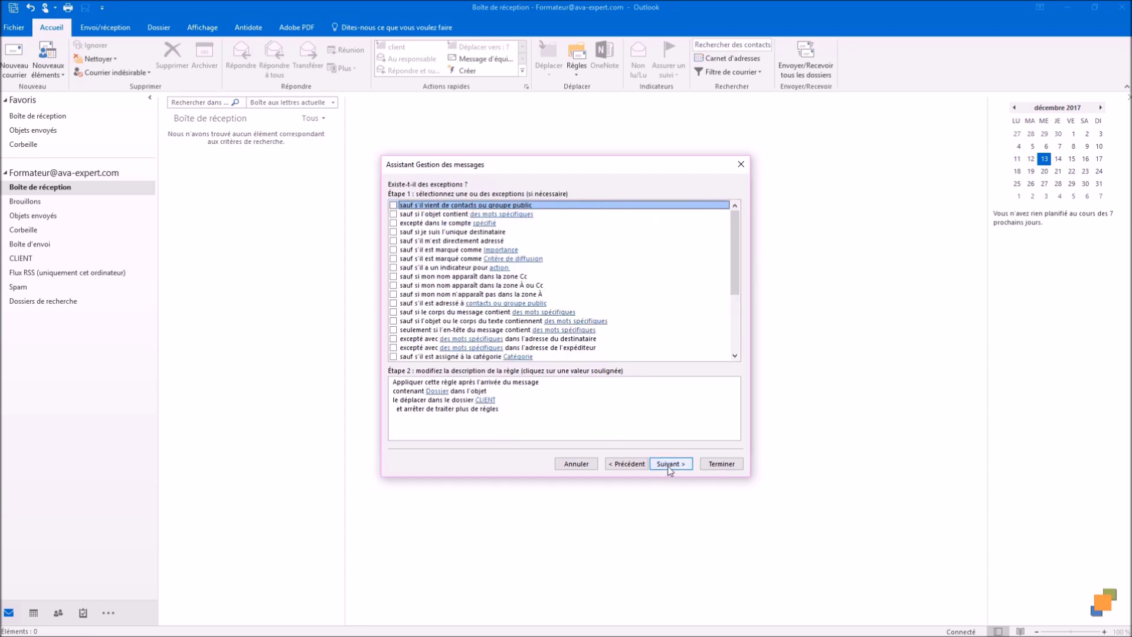
pyautogui.click(670, 462)
pyautogui.click(670, 461)
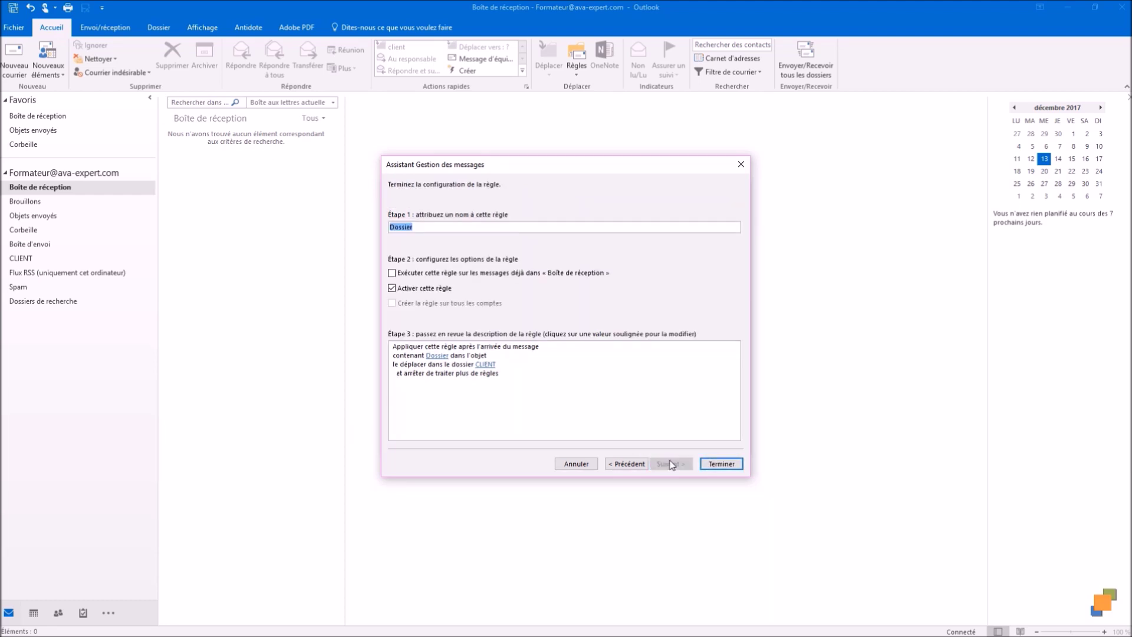
pyautogui.click(717, 466)
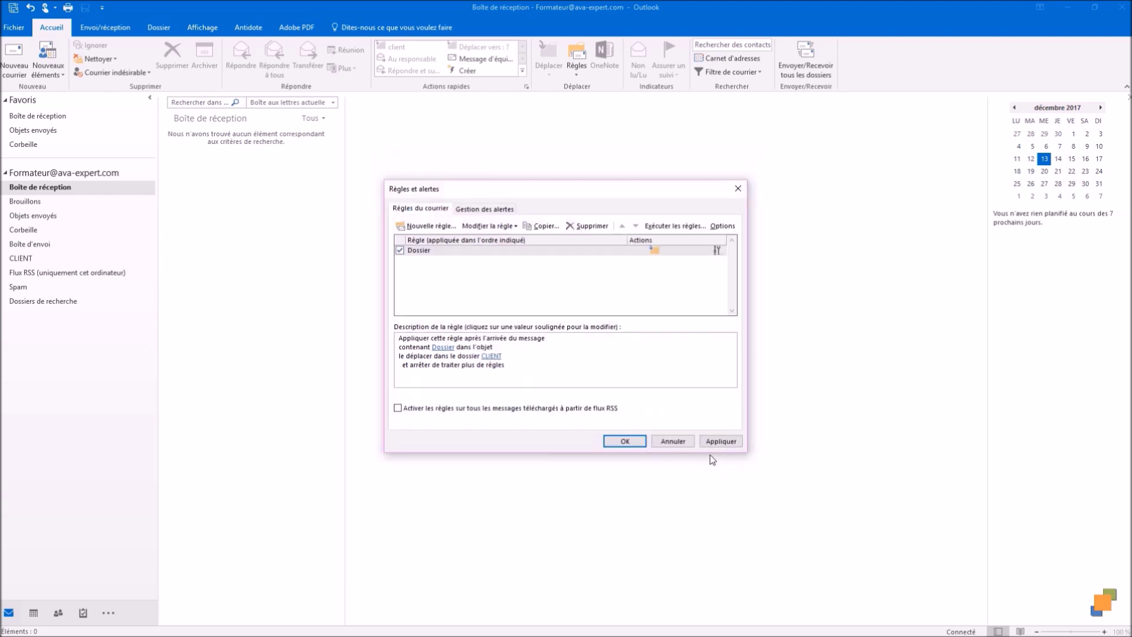
pyautogui.click(719, 441)
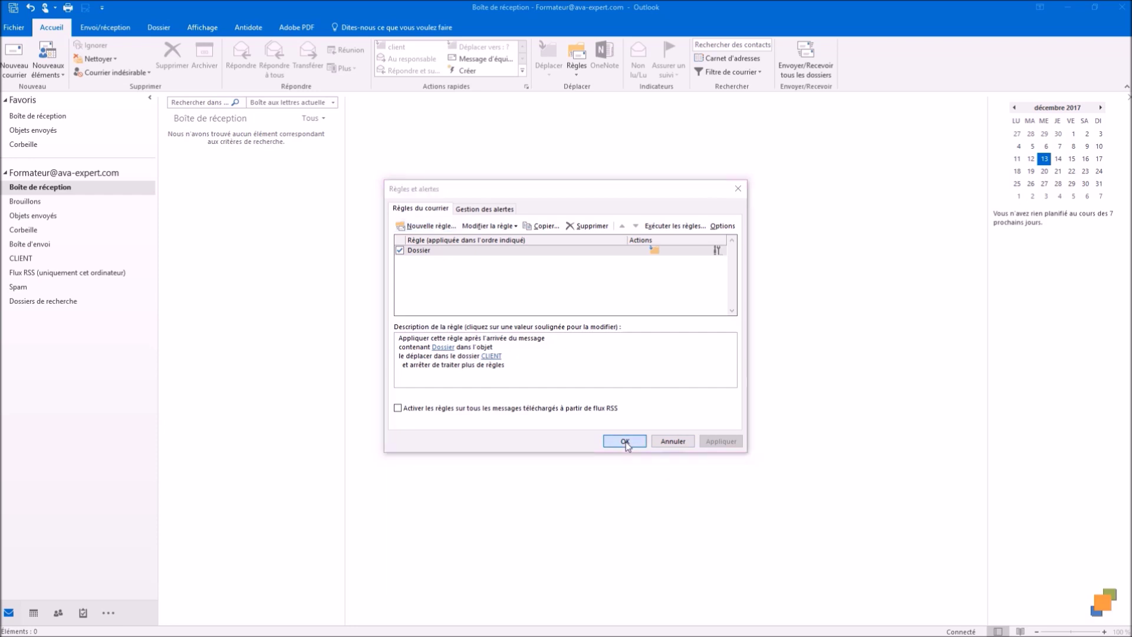
pyautogui.click(625, 441)
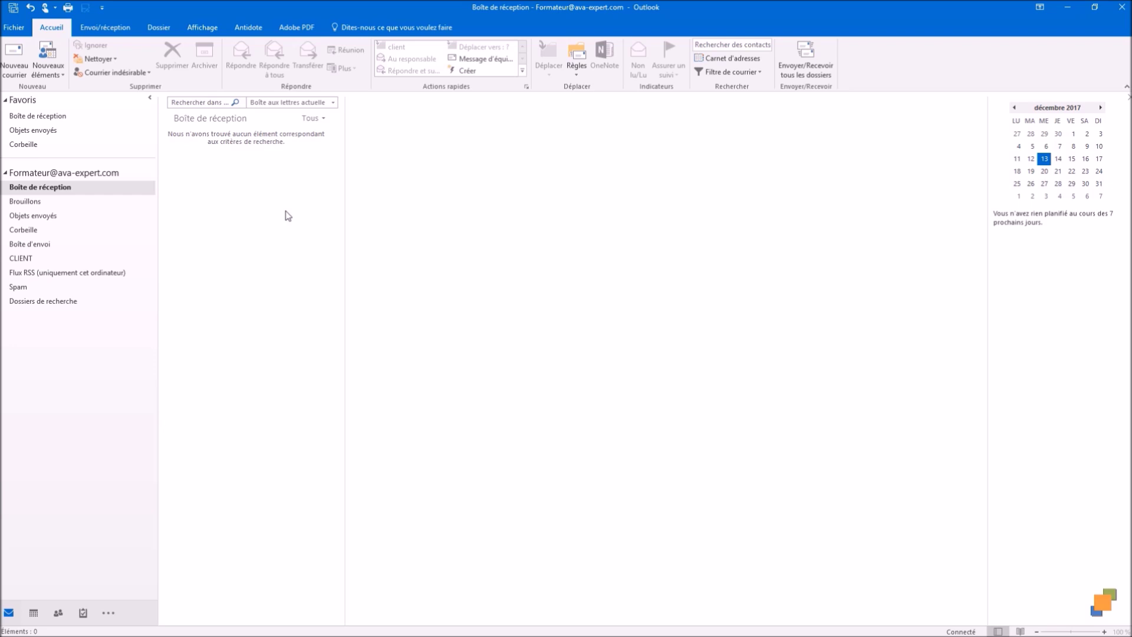
# - Send and receive all mail, then check the Client AVA reply in the CLIENT folder
pyautogui.click(14, 8)
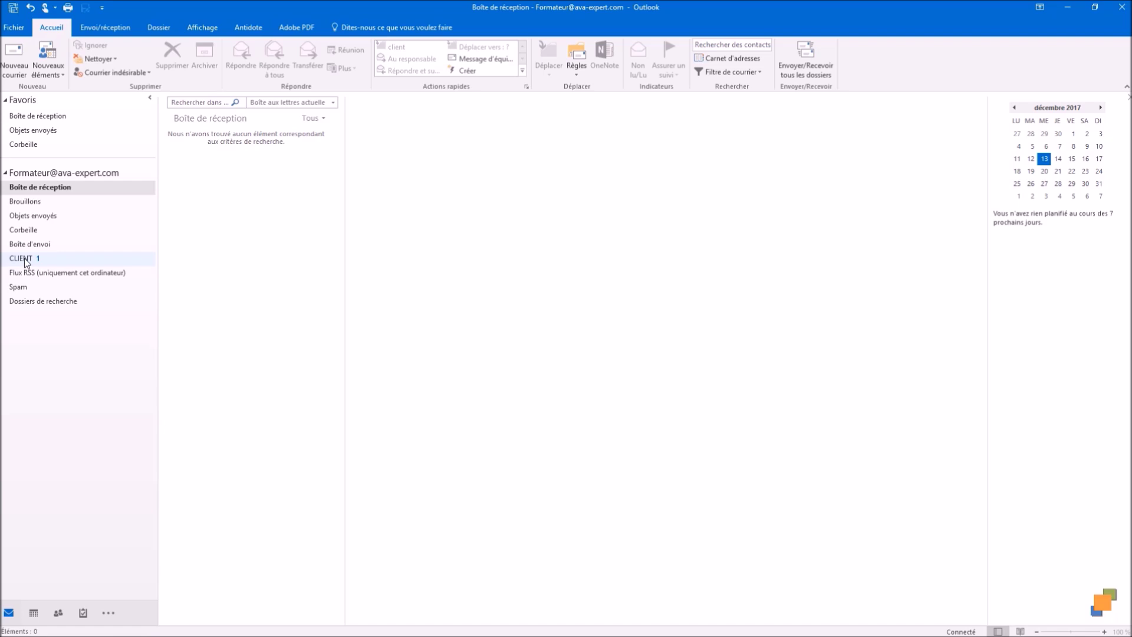
pyautogui.click(22, 260)
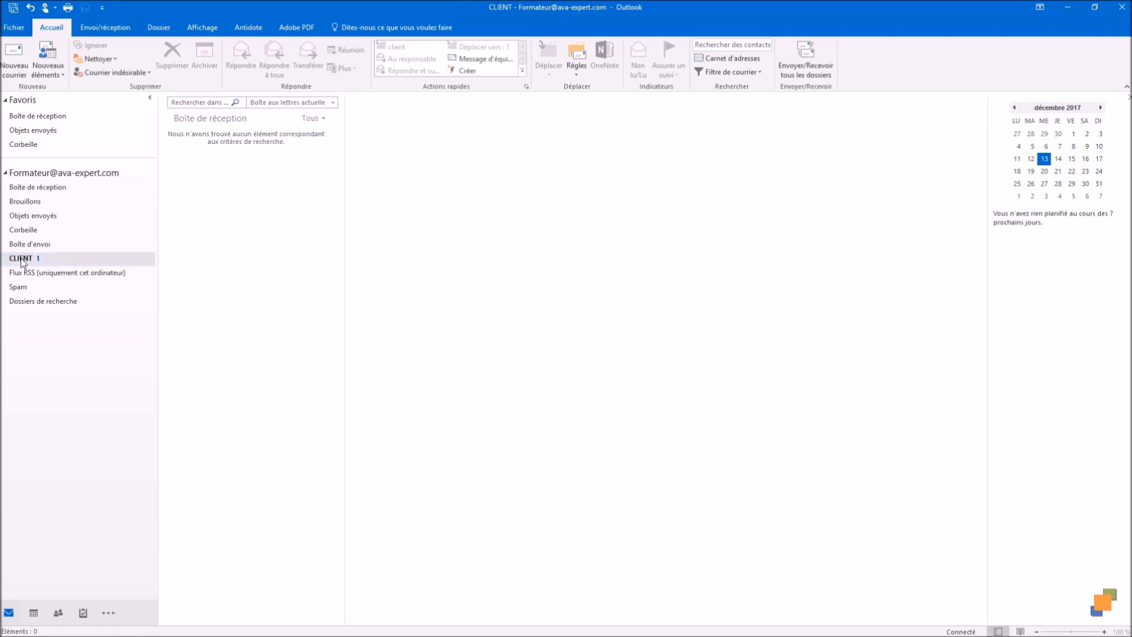
pyautogui.click(193, 172)
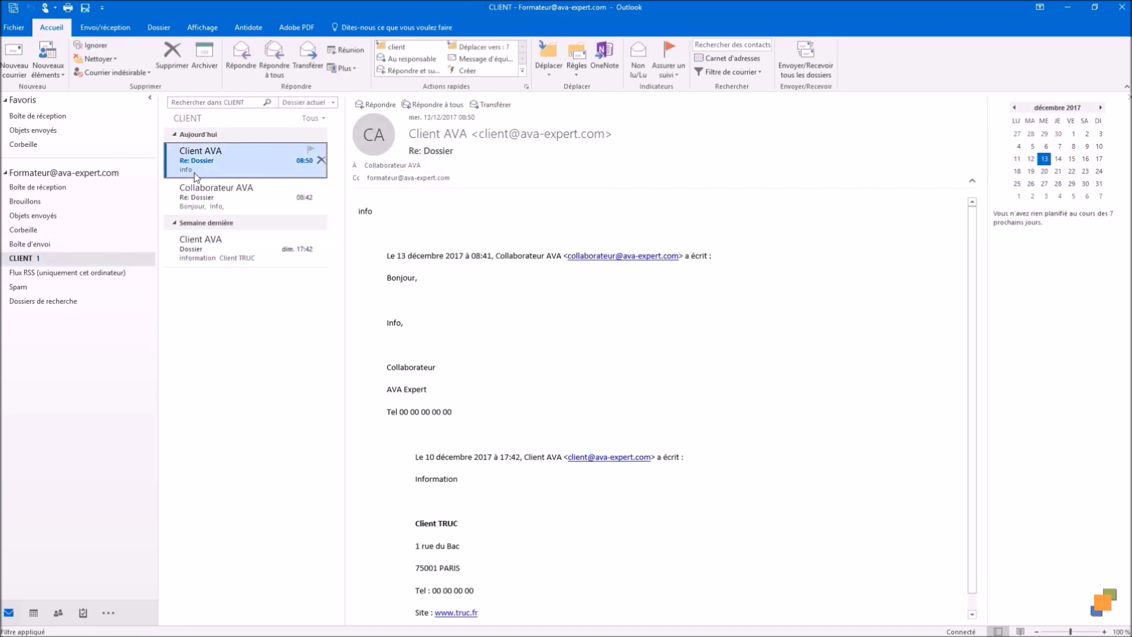
pyautogui.click(212, 183)
pyautogui.click(222, 162)
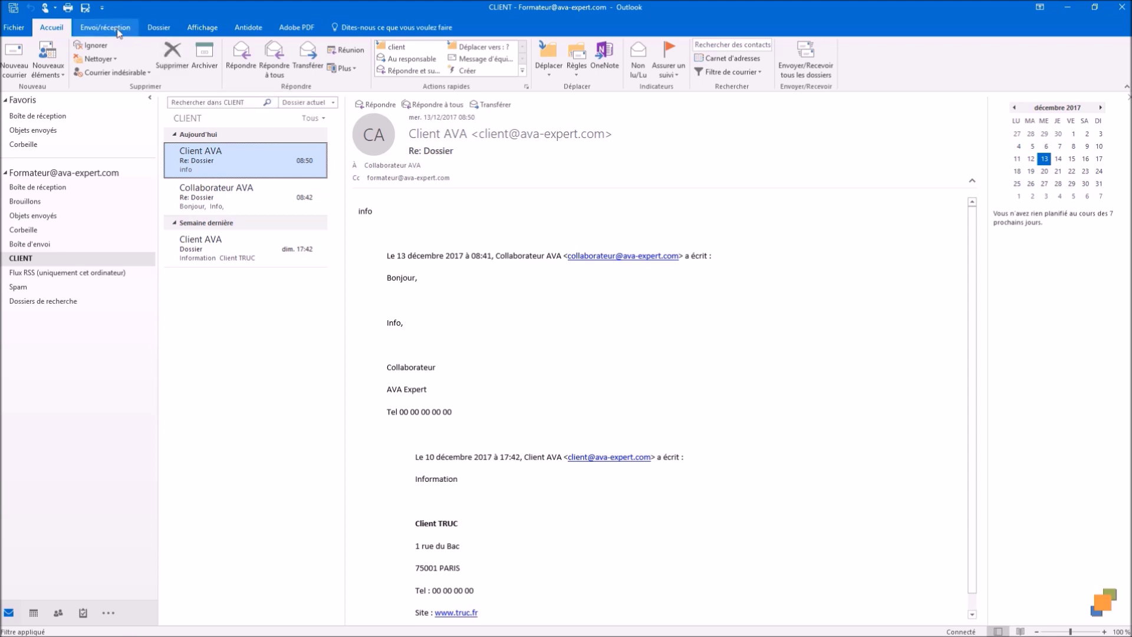
# - Add a conditional formatting rule named "Perso" to the CLIENT folder's view settings
pyautogui.click(199, 26)
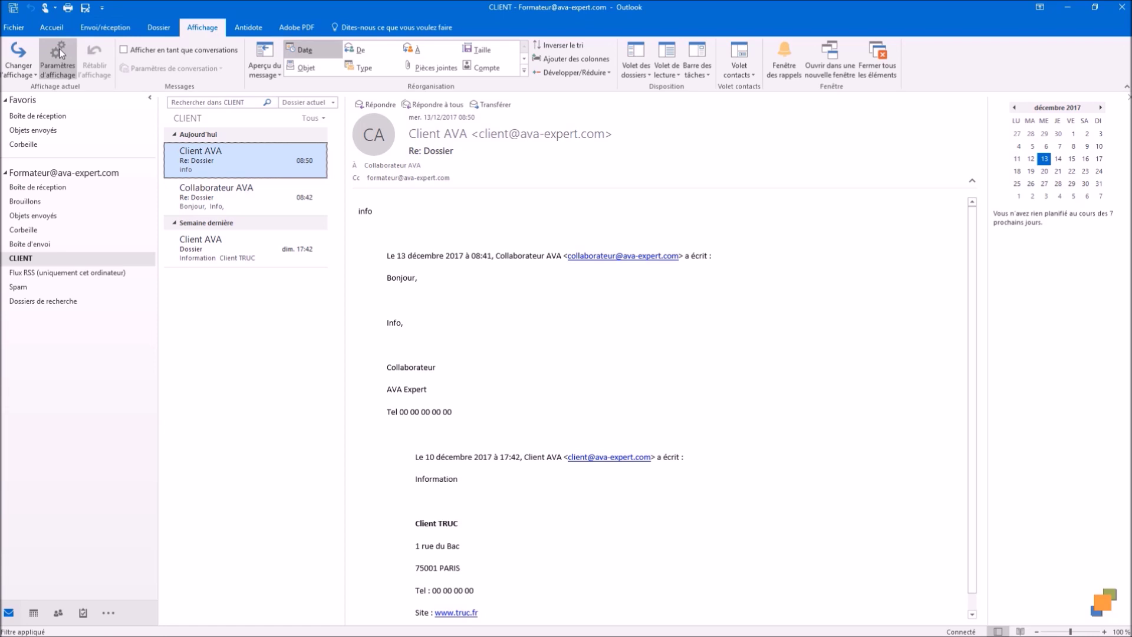
pyautogui.click(58, 52)
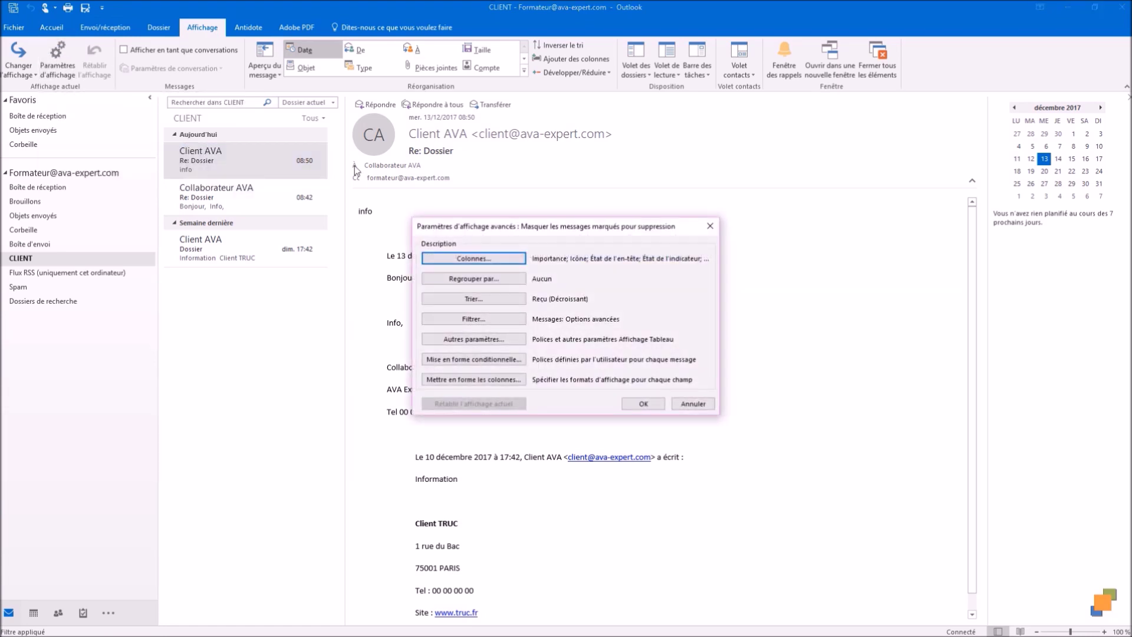
pyautogui.click(487, 363)
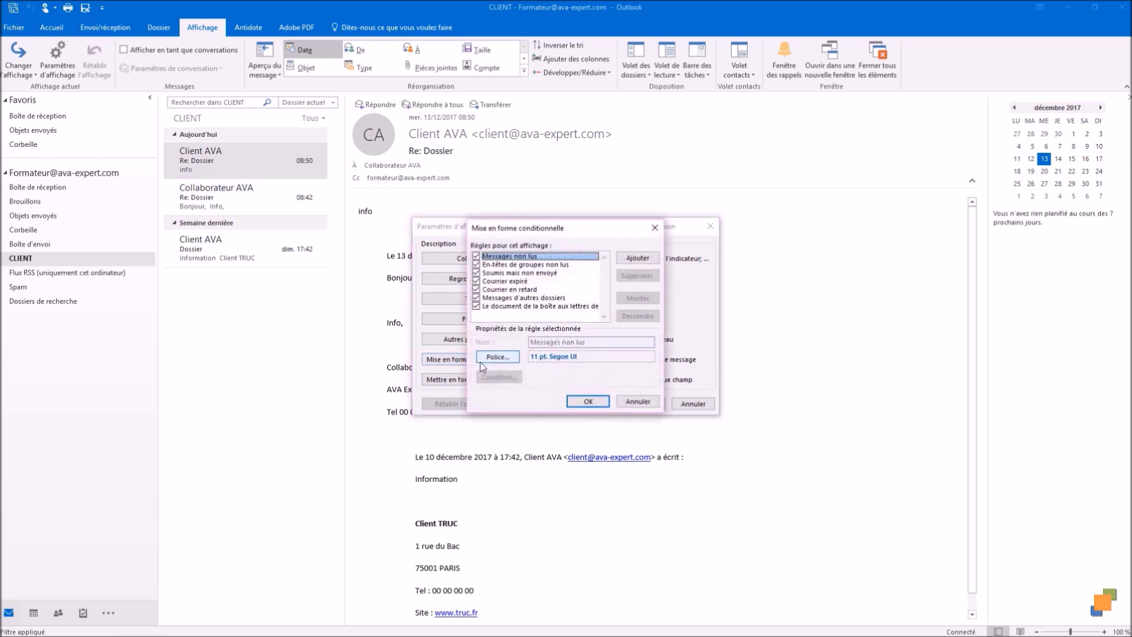
pyautogui.click(633, 261)
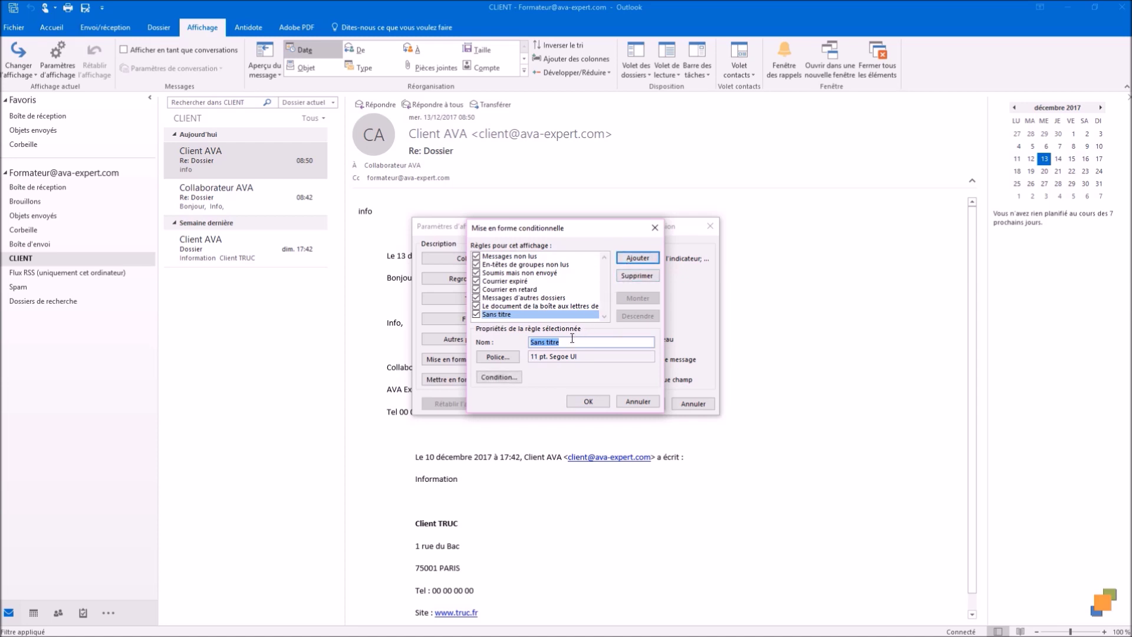
pyautogui.write('Perso')
# - Set the Perso rule's condition to messages where my name appears with several recipients on the "À" line (avec plusieurs destinataires)
pyautogui.click(513, 380)
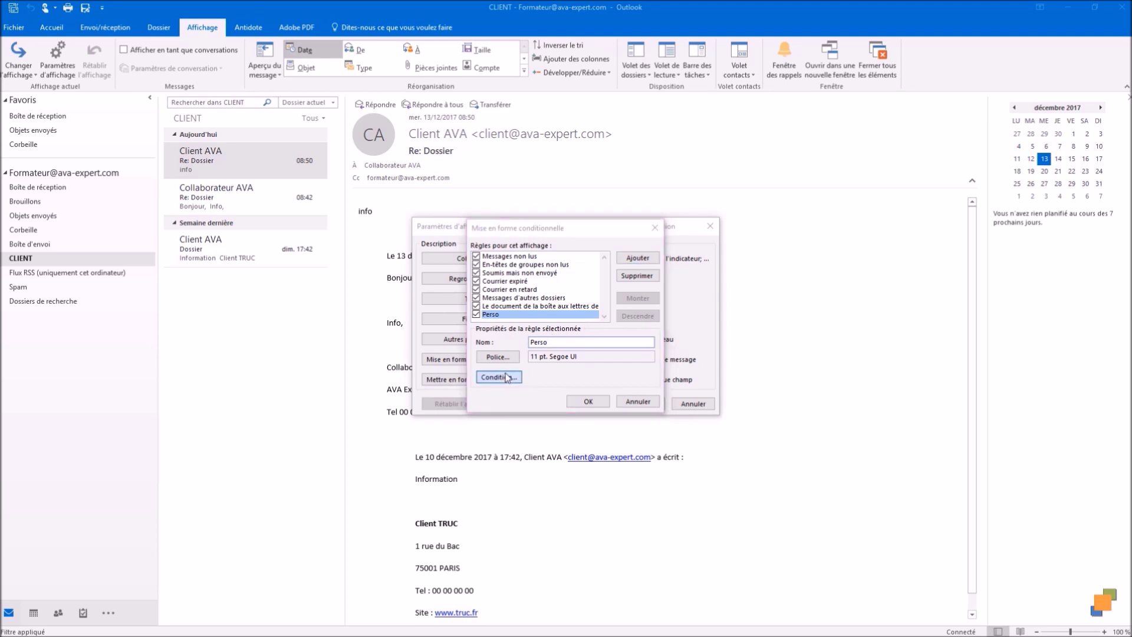
pyautogui.click(450, 305)
pyautogui.click(698, 300)
pyautogui.click(652, 319)
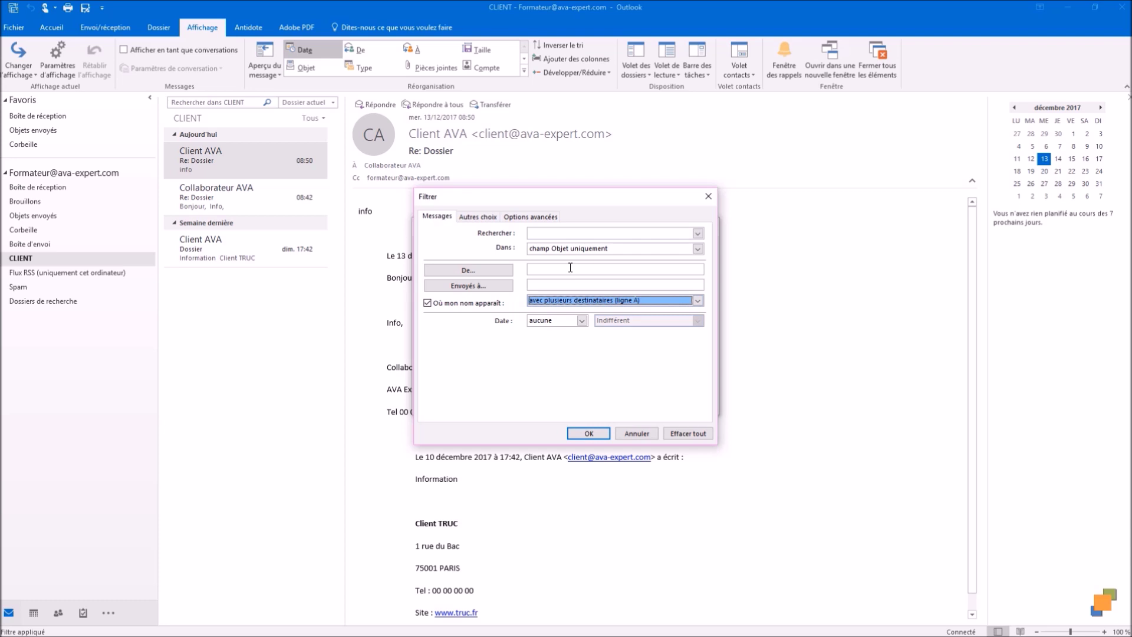
pyautogui.click(591, 435)
# - Format messages matching the Perso rule in bold (Gras) and underlined, and save the view settings
pyautogui.click(516, 356)
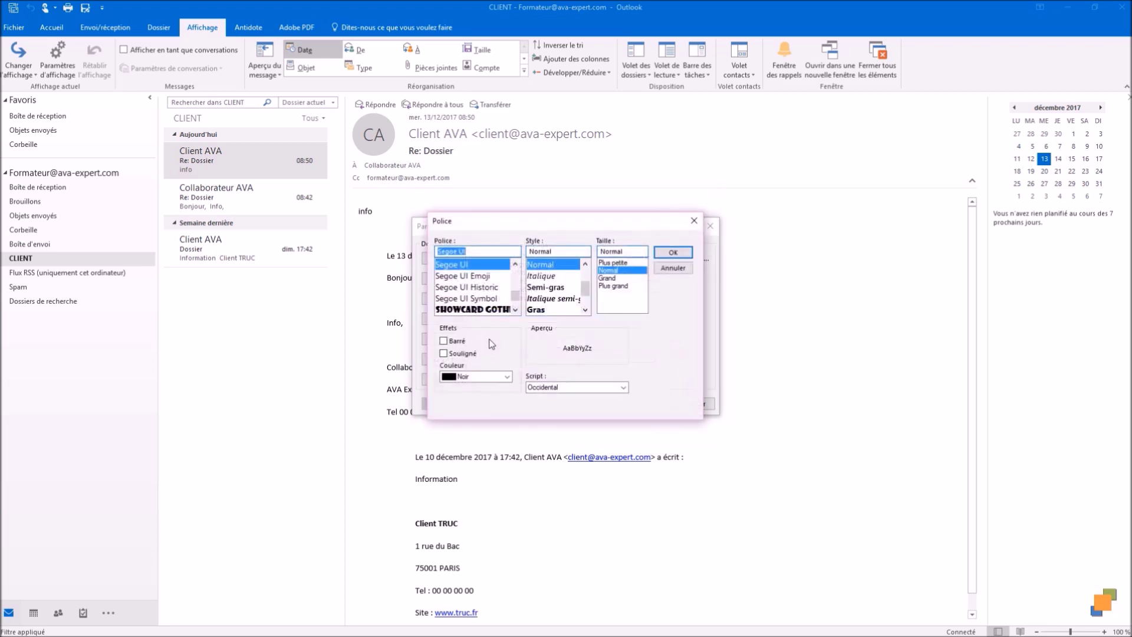
pyautogui.click(558, 310)
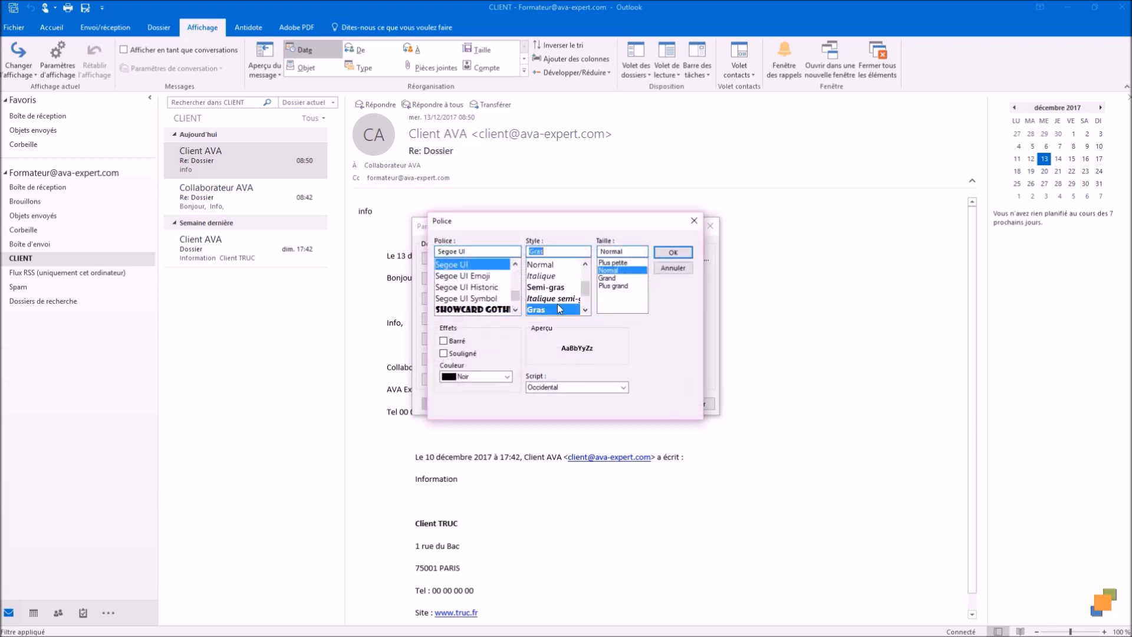
pyautogui.click(463, 353)
pyautogui.click(673, 254)
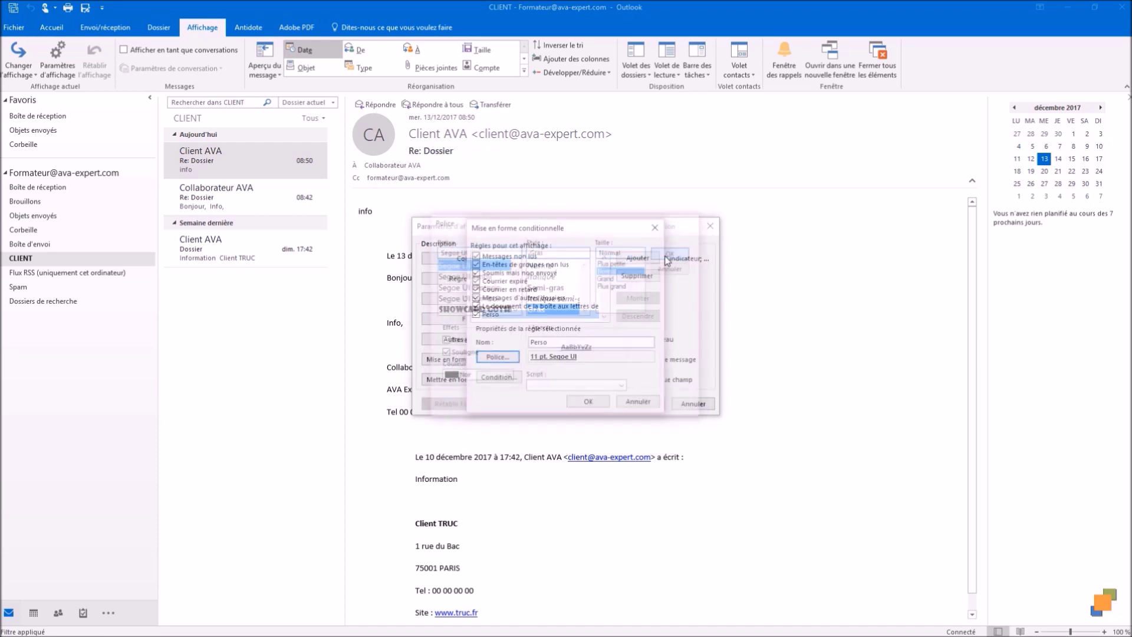
pyautogui.click(589, 403)
pyautogui.click(643, 403)
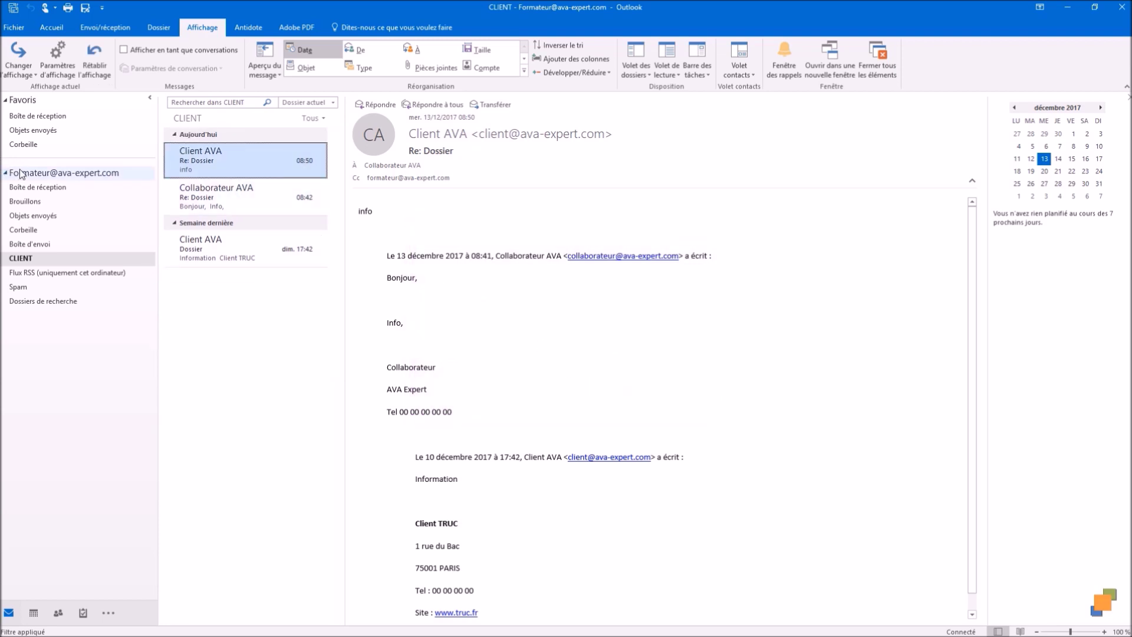
# - Return to the inbox and send and receive all mail
pyautogui.click(25, 187)
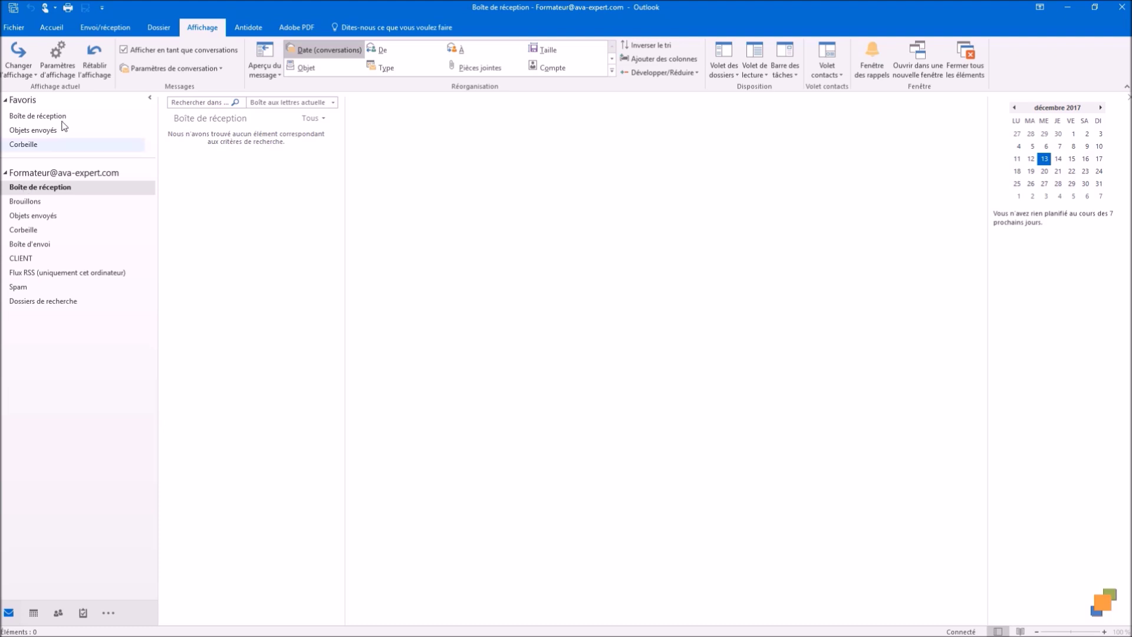
pyautogui.click(16, 7)
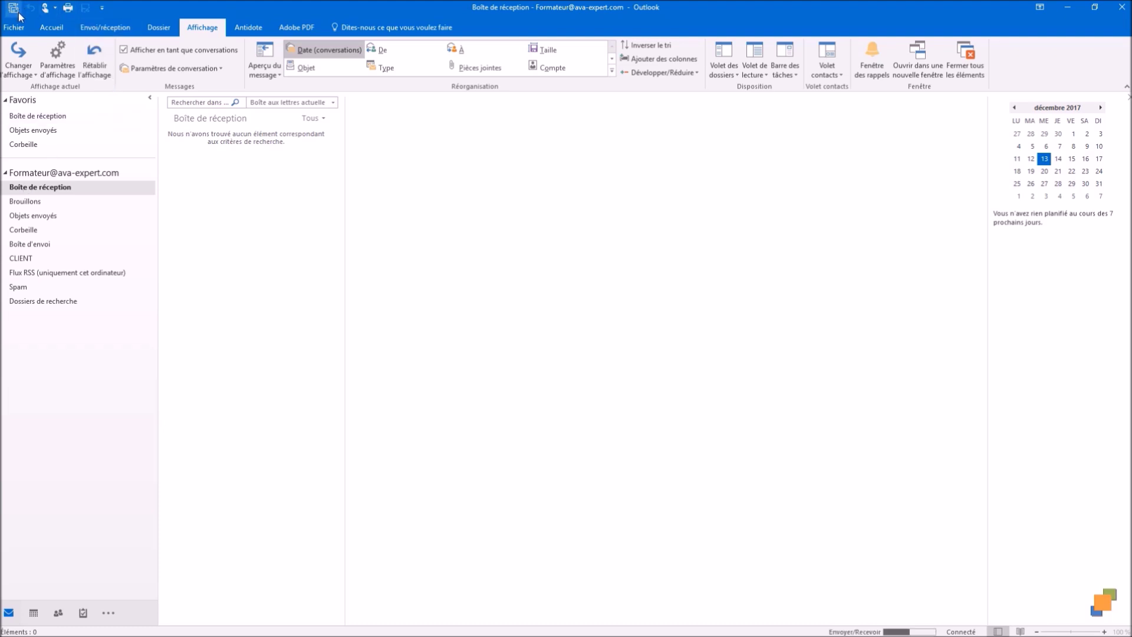